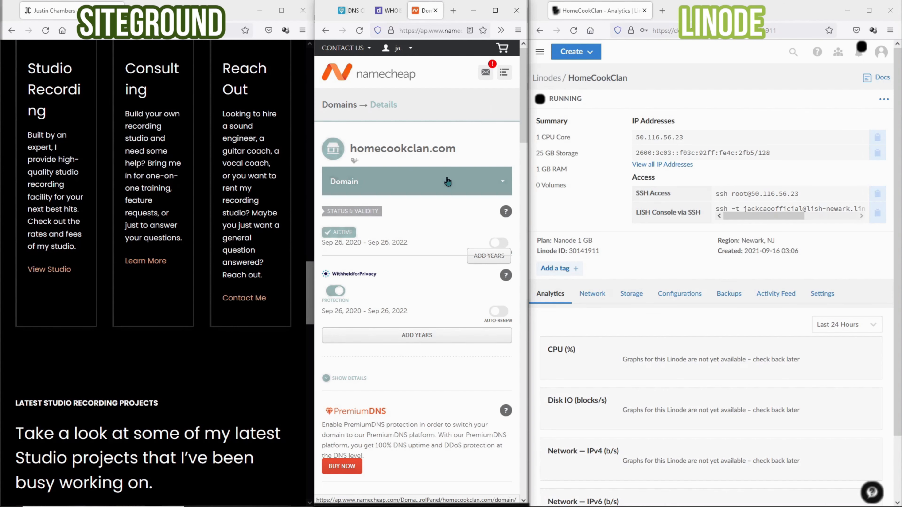
- Run a DNS Checker A-record lookup for homecookclan.com
{"action": "left_click", "coordinate": [350, 10]}
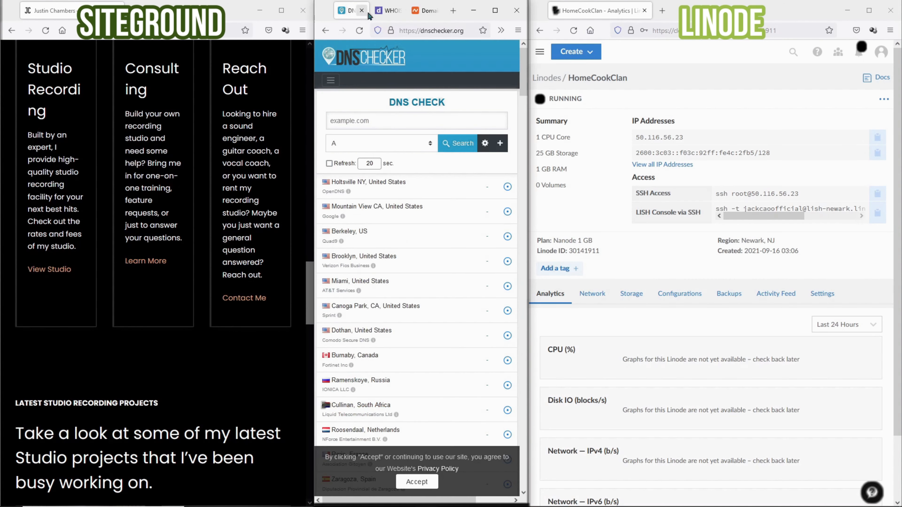
{"action": "left_click", "coordinate": [388, 10]}
{"action": "left_click", "coordinate": [422, 11]}
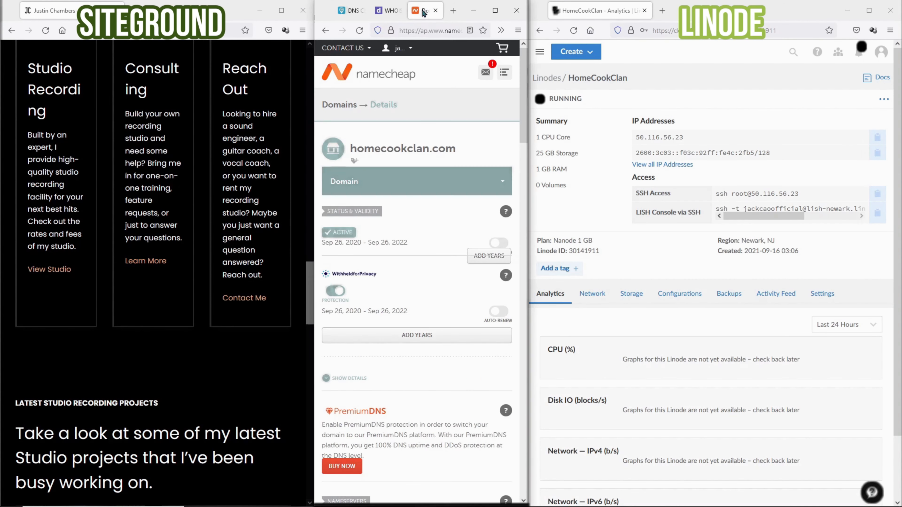
{"action": "left_click", "coordinate": [352, 11]}
{"action": "left_click", "coordinate": [408, 121]}
{"action": "type", "text": "https://homecookclan.com/"}
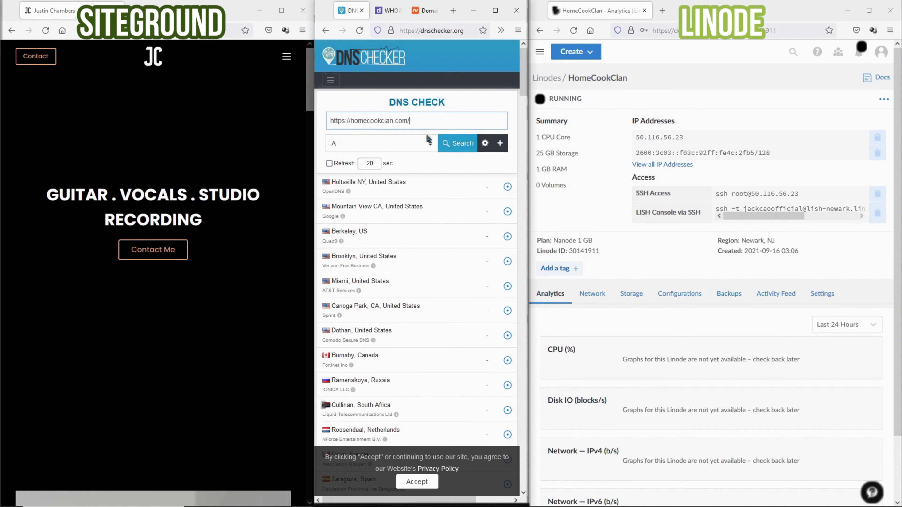
{"action": "left_click", "coordinate": [451, 144]}
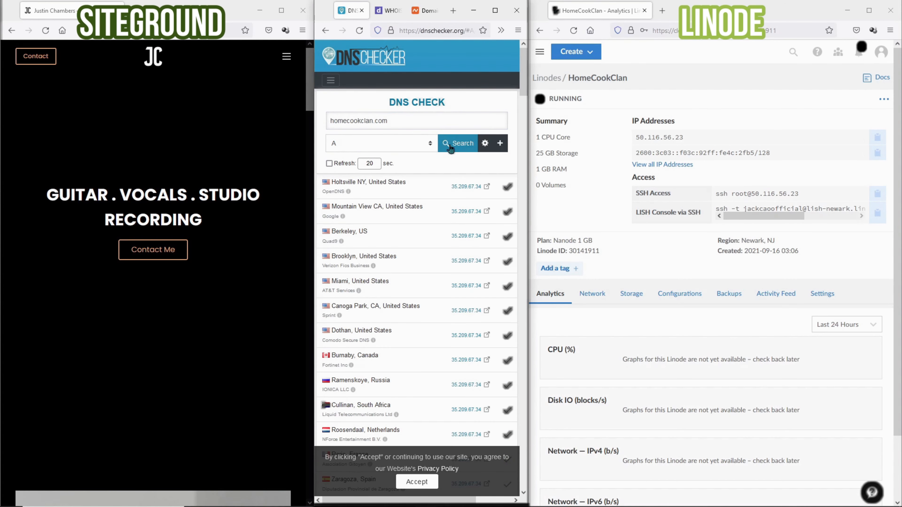
{"action": "scroll", "coordinate": [473, 292], "scroll_direction": "down", "scroll_amount": 5}
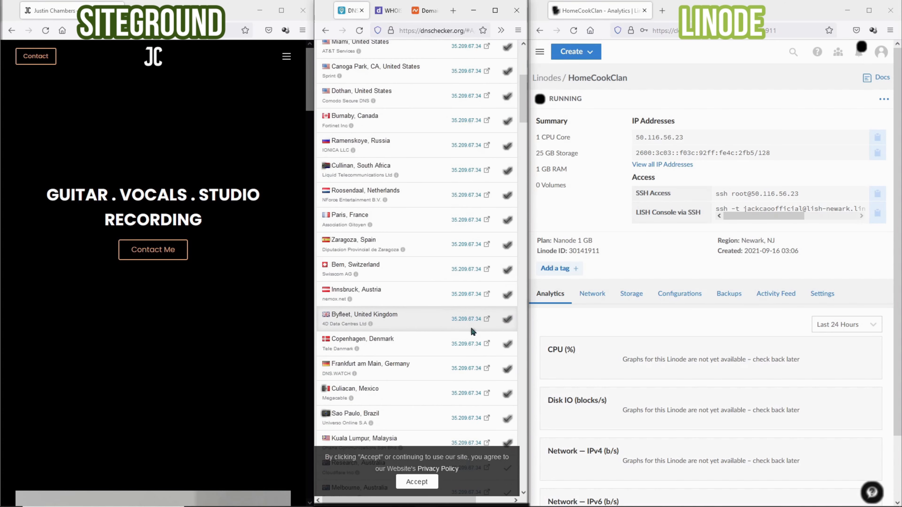
{"action": "scroll", "coordinate": [471, 327], "scroll_direction": "up", "scroll_amount": 3}
- Run a WHOIS lookup on homecookclan.com, noting IP 35.209.67.34 and the SiteGround nameservers
{"action": "left_click", "coordinate": [389, 11]}
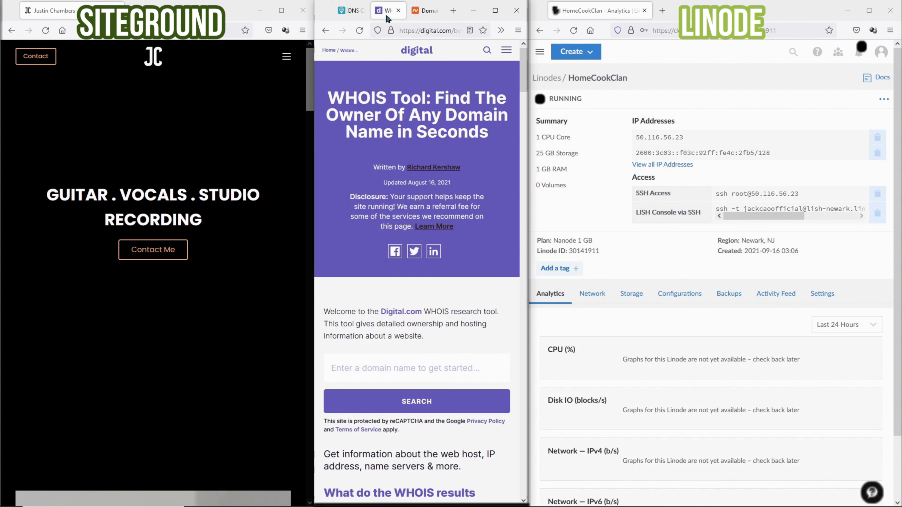
{"action": "scroll", "coordinate": [391, 117], "scroll_direction": "down", "scroll_amount": 3}
{"action": "left_click", "coordinate": [399, 175]}
{"action": "type", "text": "https://homecookclan.com/"}
{"action": "left_click", "coordinate": [415, 211]}
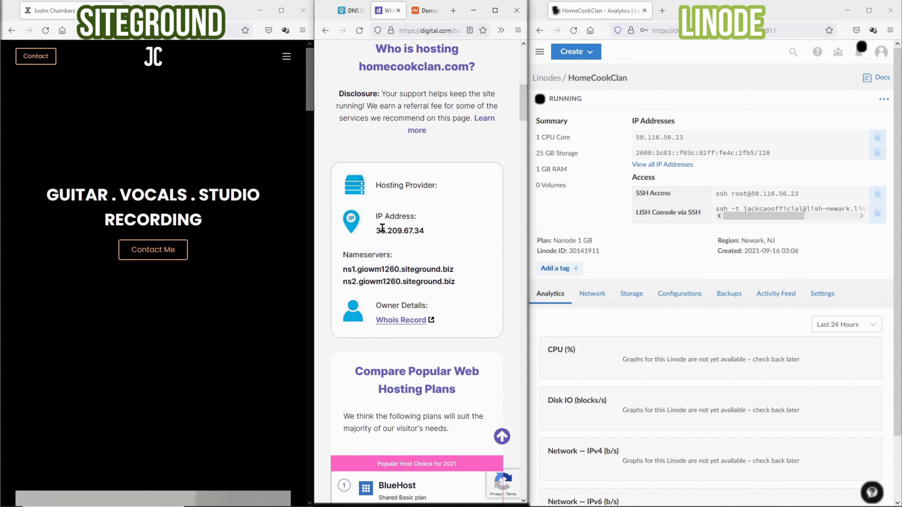
{"action": "left_click_drag", "start_coordinate": [377, 230], "coordinate": [436, 234]}
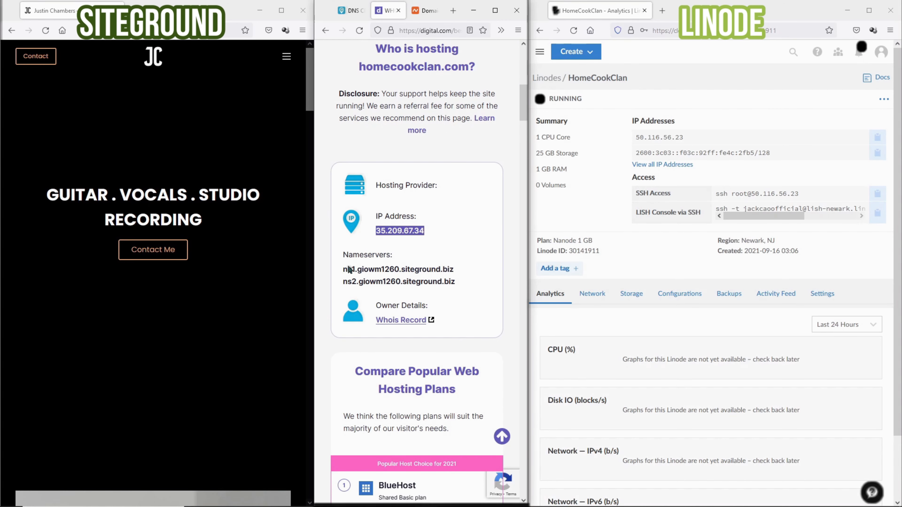
{"action": "left_click_drag", "start_coordinate": [340, 273], "coordinate": [465, 271]}
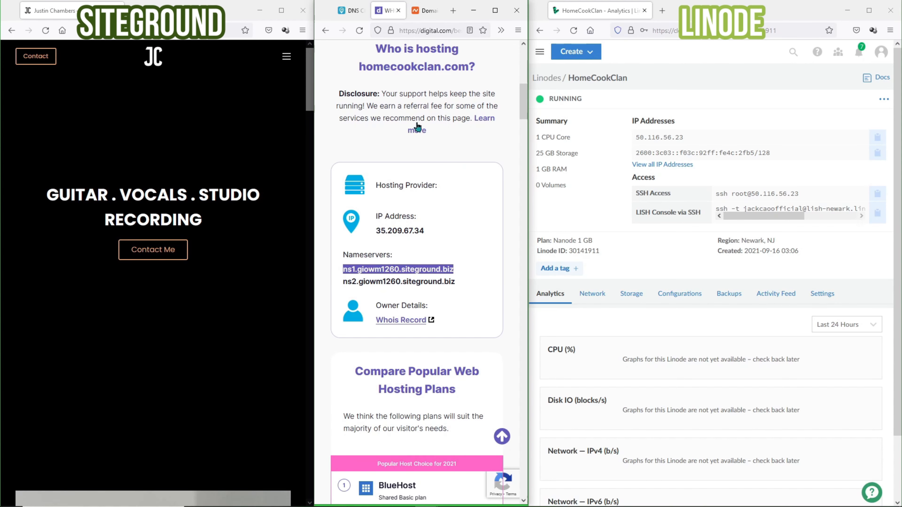
- Compare the DNS results with the running Linode's IP 50.116.56.23
{"action": "left_click", "coordinate": [349, 10]}
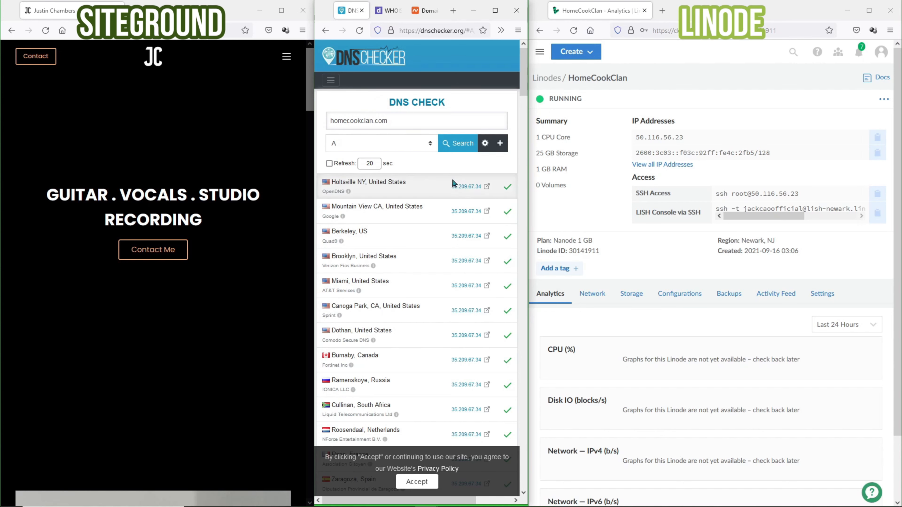
{"action": "left_click_drag", "start_coordinate": [691, 138], "coordinate": [625, 148]}
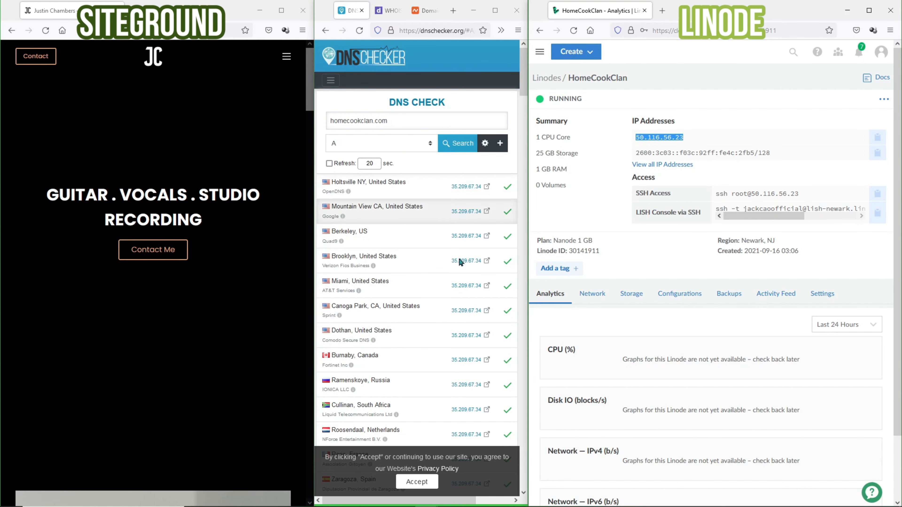
{"action": "left_click", "coordinate": [452, 256]}
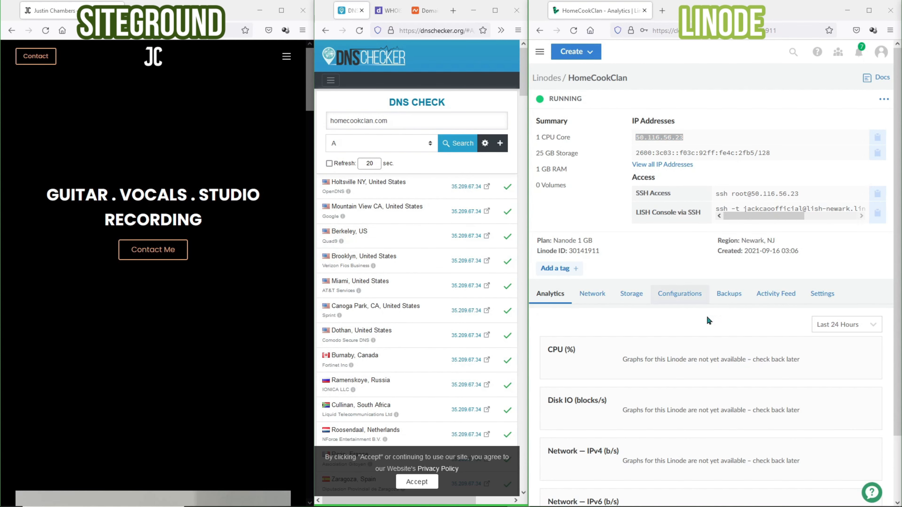
{"action": "left_click_drag", "start_coordinate": [585, 100], "coordinate": [558, 102]}
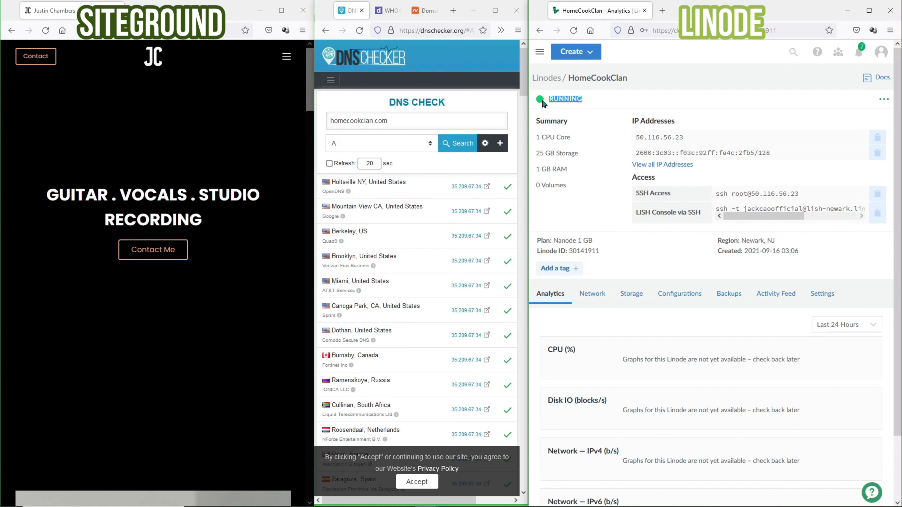
{"action": "left_click_drag", "start_coordinate": [528, 137], "coordinate": [210, 138]}
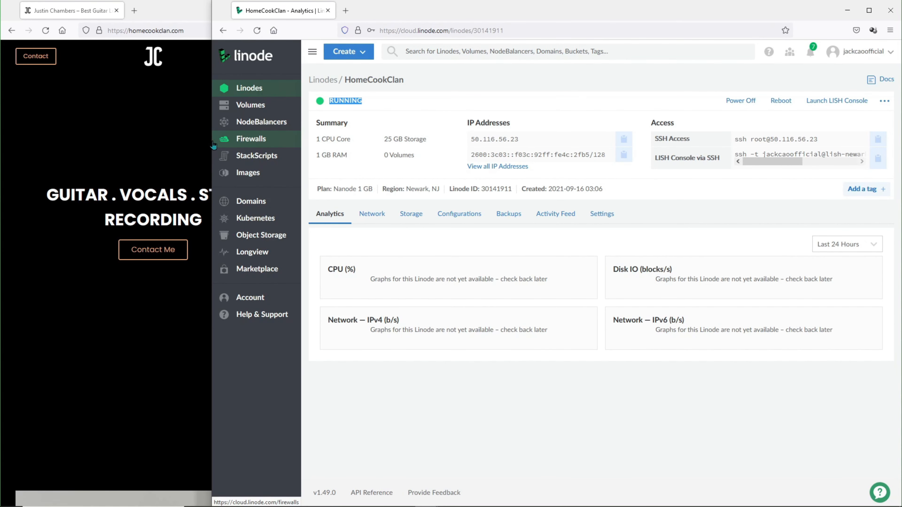
{"action": "left_click", "coordinate": [836, 102]}
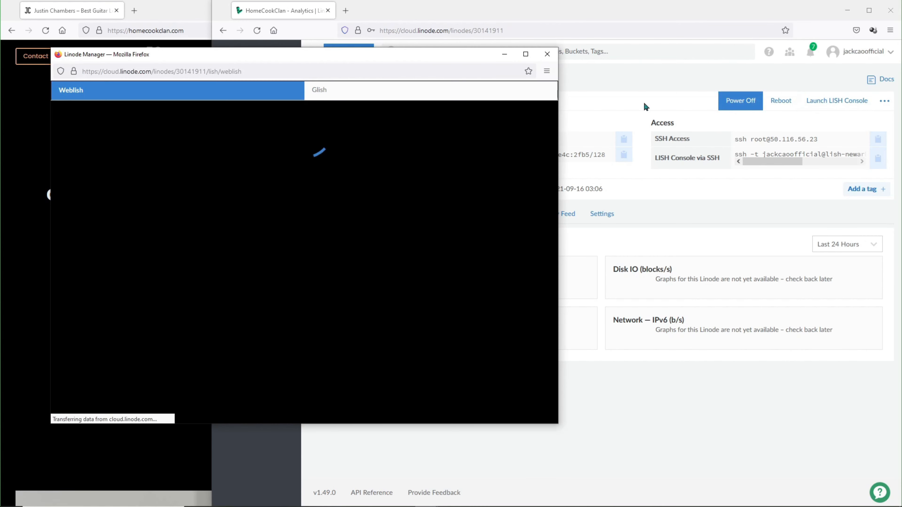
{"action": "left_click_drag", "start_coordinate": [444, 66], "coordinate": [774, 68]}
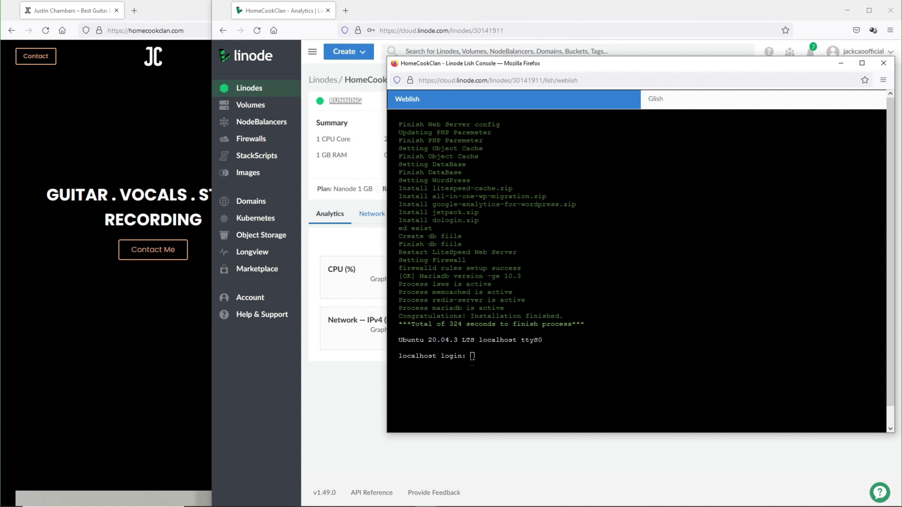
{"action": "left_click", "coordinate": [884, 63]}
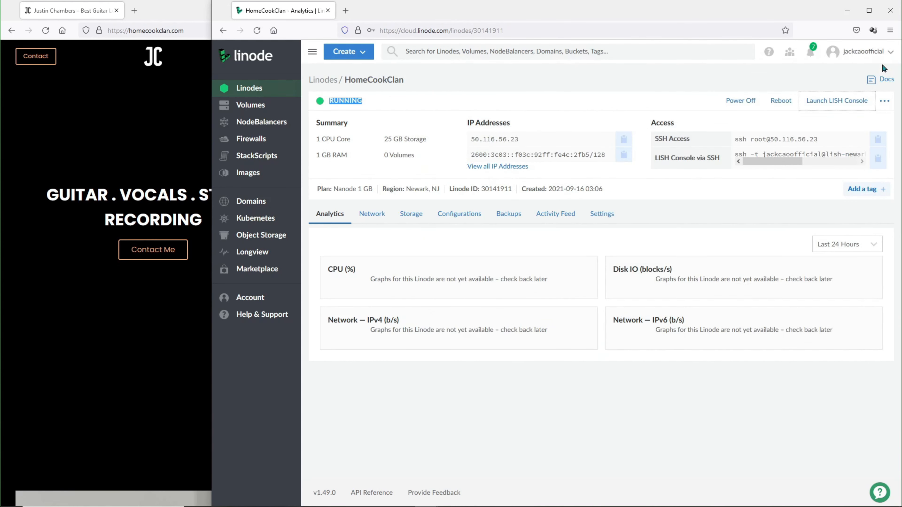
{"action": "left_click_drag", "start_coordinate": [212, 135], "coordinate": [526, 135]}
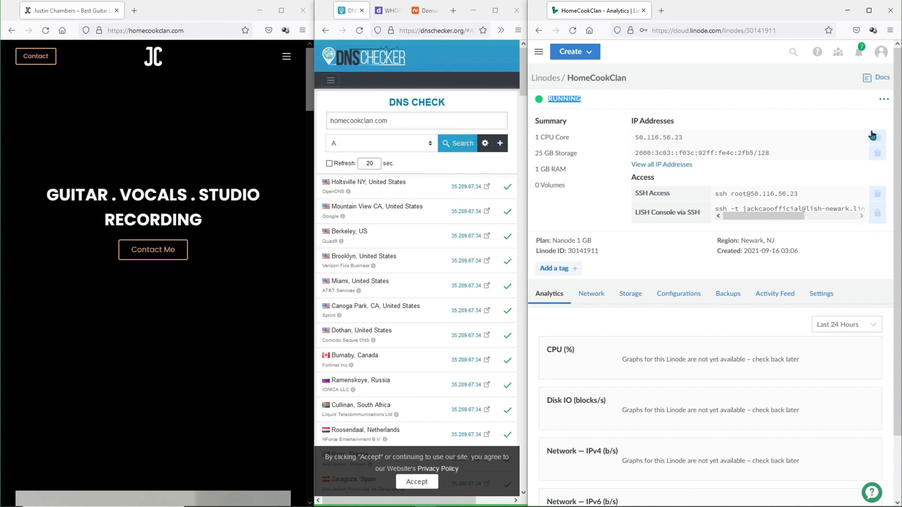
- Open the Linode's IP 50.116.56.23 in a new browser tab
{"action": "left_click", "coordinate": [877, 137]}
{"action": "left_click", "coordinate": [661, 10]}
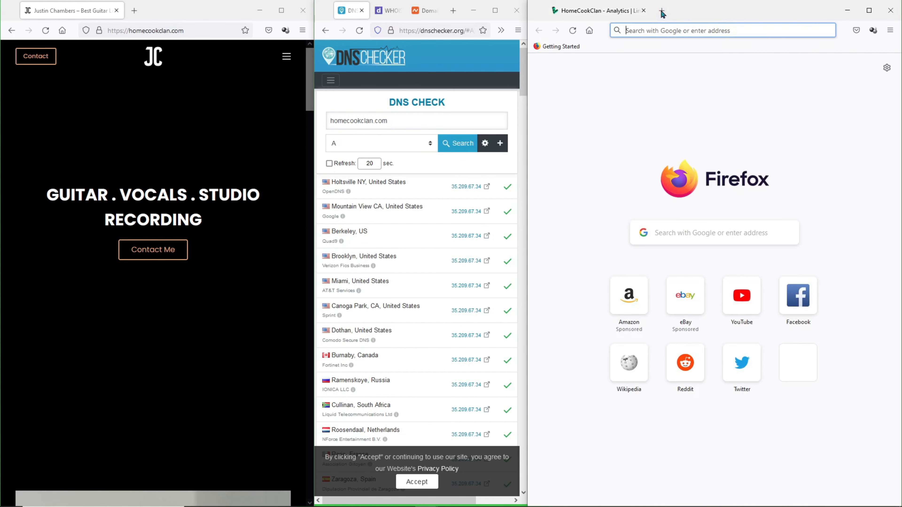
{"action": "key", "text": "ctrl+v"}
{"action": "key", "text": "Return"}
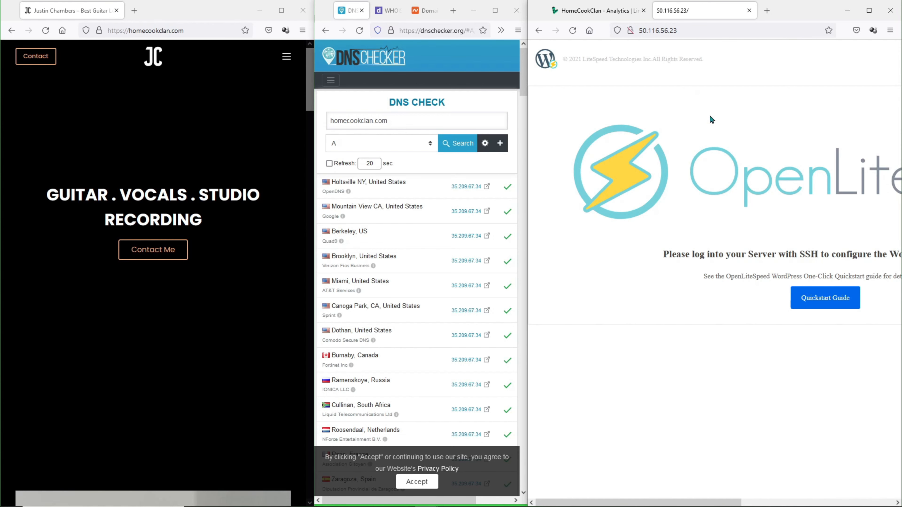
{"action": "mouse_move", "coordinate": [639, 501]}
{"action": "left_mouse_down"}
{"action": "mouse_move", "coordinate": [715, 501]}
{"action": "mouse_move", "coordinate": [640, 502]}
{"action": "left_mouse_up"}
- Try 50.116.56.23/wp-admin, then reload the bare server IP
{"action": "left_click", "coordinate": [741, 30]}
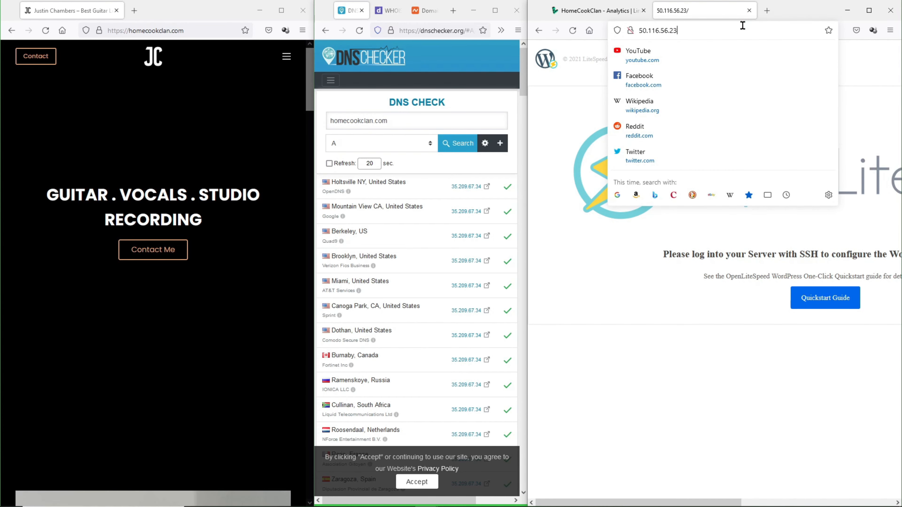
{"action": "type", "text": "/w"}
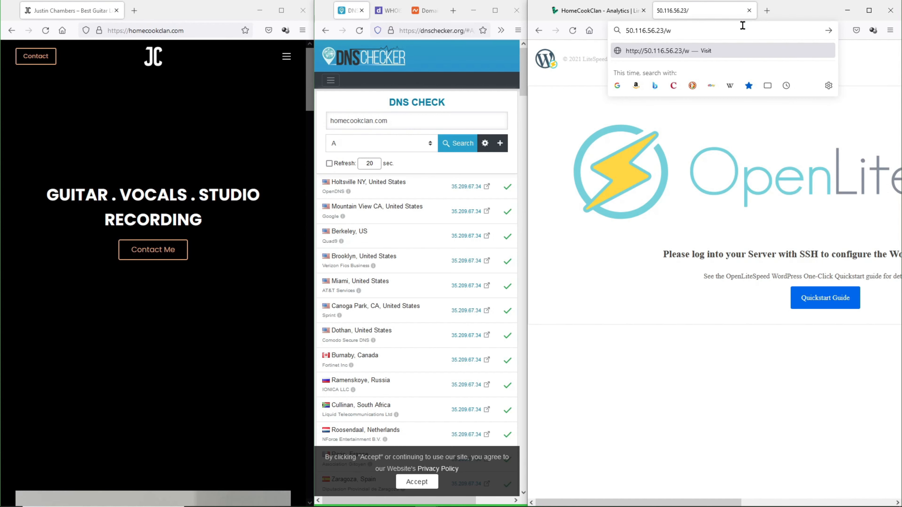
{"action": "type", "text": "p-admin"}
{"action": "key", "text": "Return"}
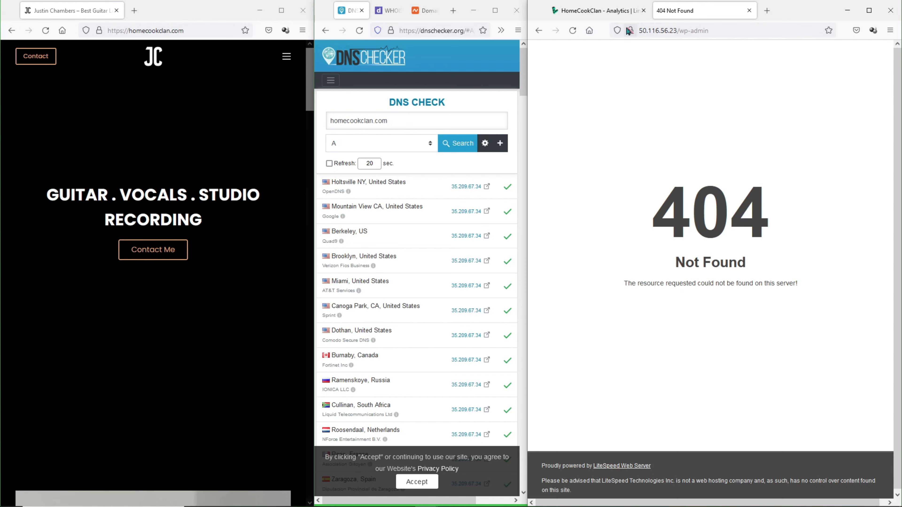
{"action": "left_click_drag", "start_coordinate": [677, 31], "coordinate": [773, 34]}
{"action": "key", "text": "BackSpace"}
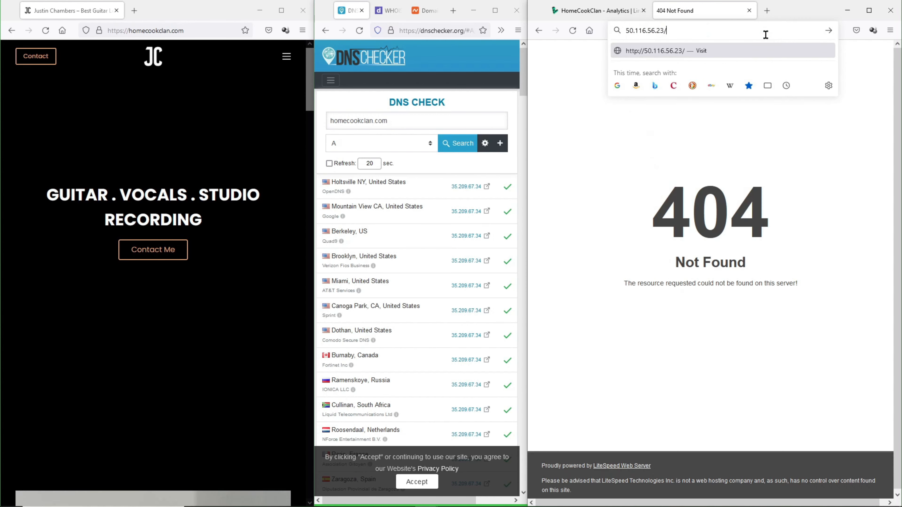
{"action": "key", "text": "Return"}
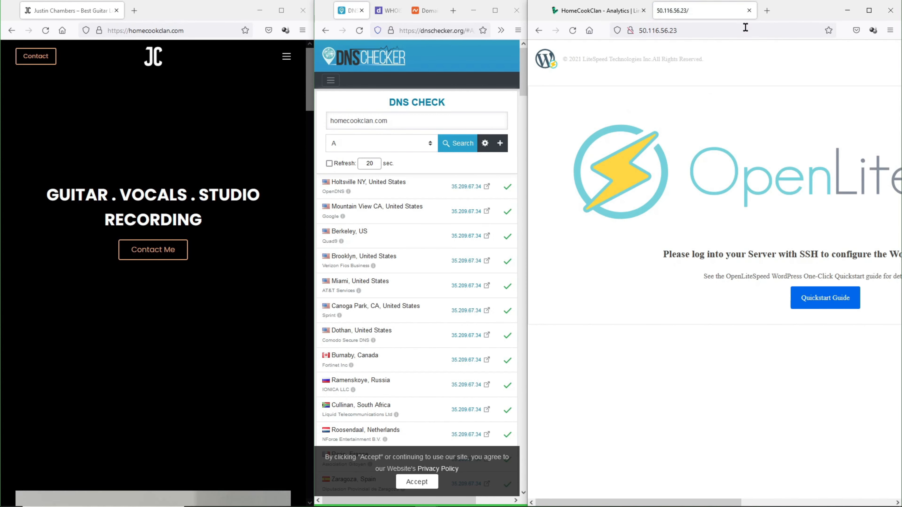
{"action": "left_click", "coordinate": [610, 8]}
- Launch the Linode's LISH web console and log in as root
{"action": "left_click", "coordinate": [885, 99]}
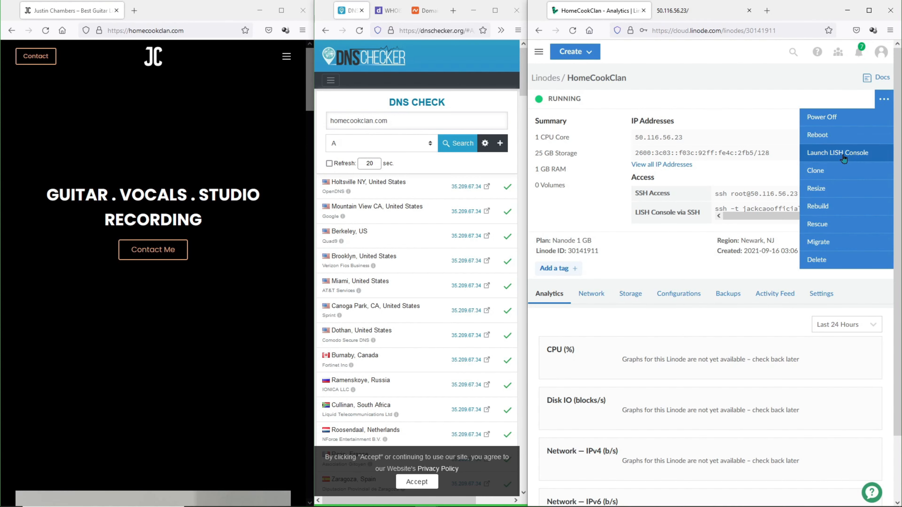
{"action": "left_click", "coordinate": [843, 154]}
{"action": "left_click_drag", "start_coordinate": [435, 90], "coordinate": [661, 42]}
{"action": "left_click", "coordinate": [363, 342]}
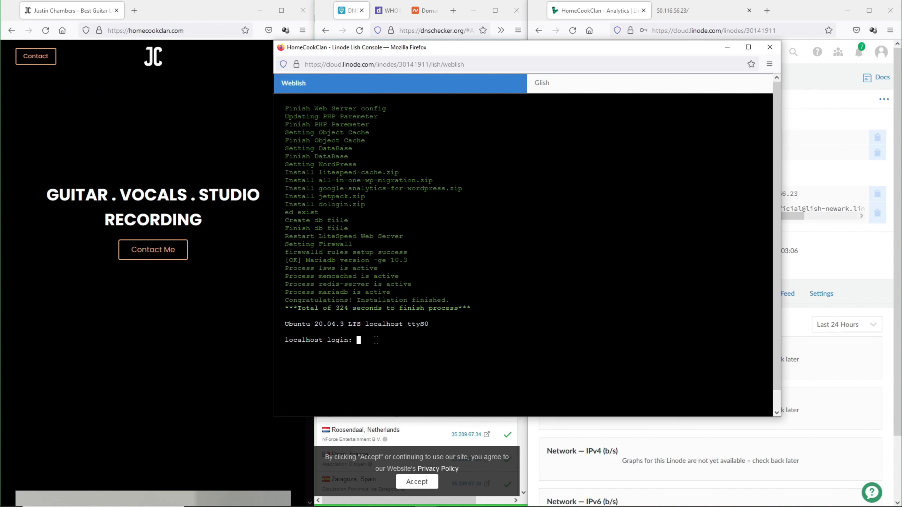
{"action": "type", "text": "root"}
{"action": "key", "text": "Return"}
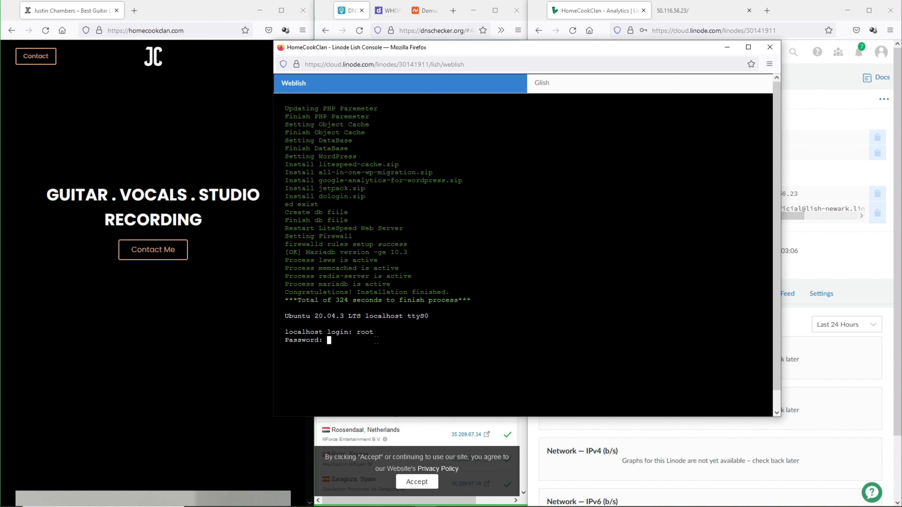
{"action": "key", "text": "Return"}
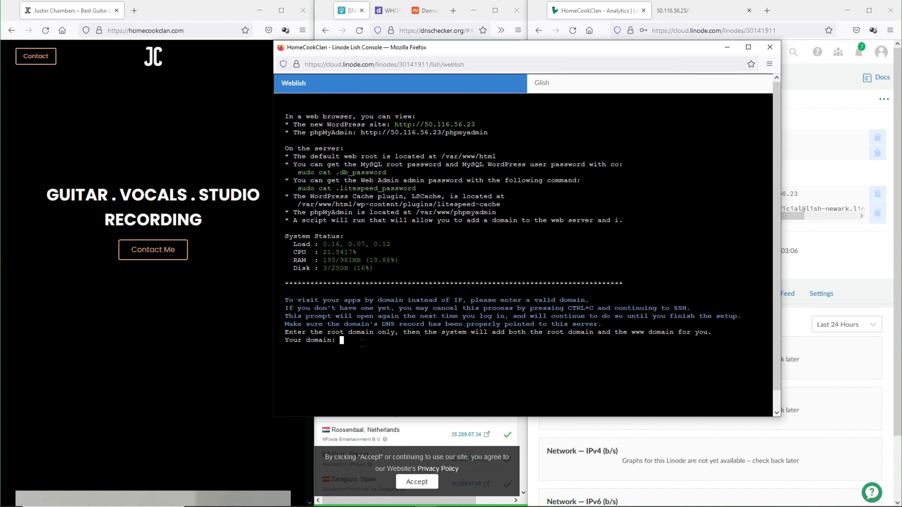
- Enter homecookclan.com at the domain prompt and confirm it with y
{"action": "left_click", "coordinate": [425, 11]}
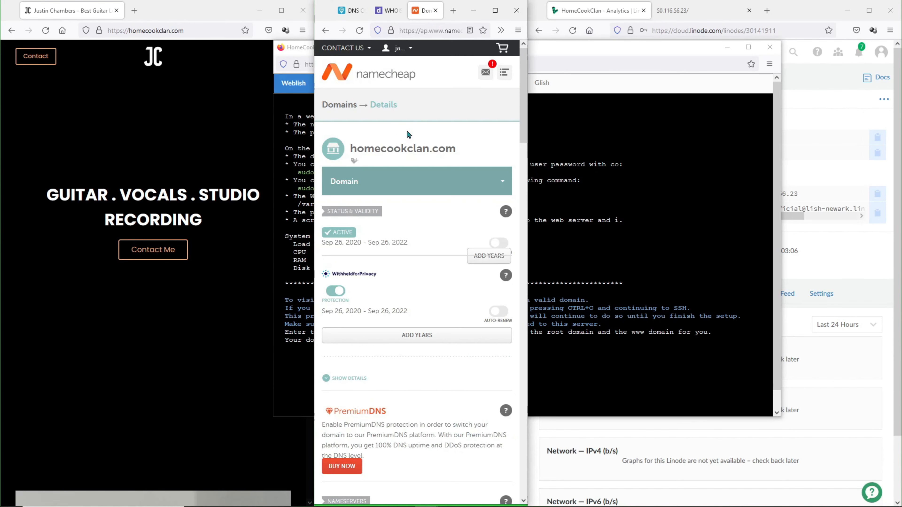
{"action": "left_click_drag", "start_coordinate": [352, 149], "coordinate": [458, 149]}
{"action": "left_click", "coordinate": [590, 336]}
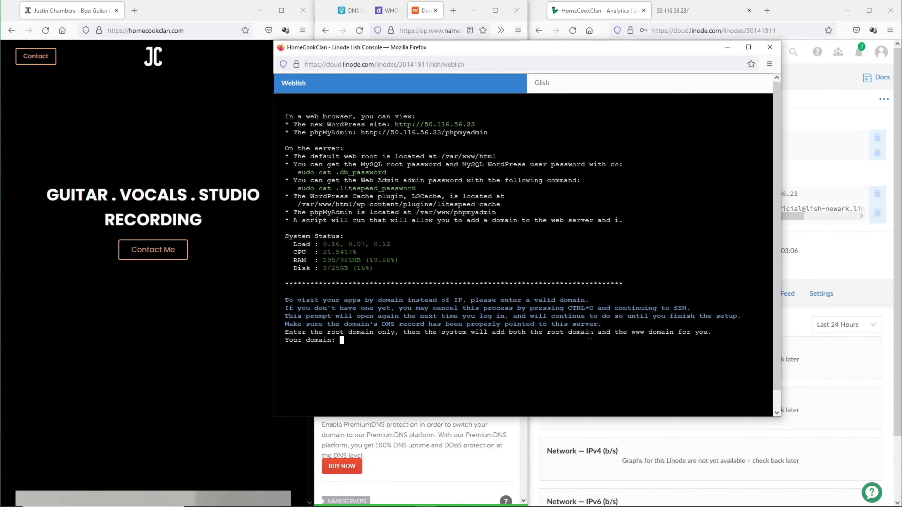
{"action": "type", "text": "homecookclan.com"}
{"action": "key", "text": "Return"}
{"action": "type", "text": "y"}
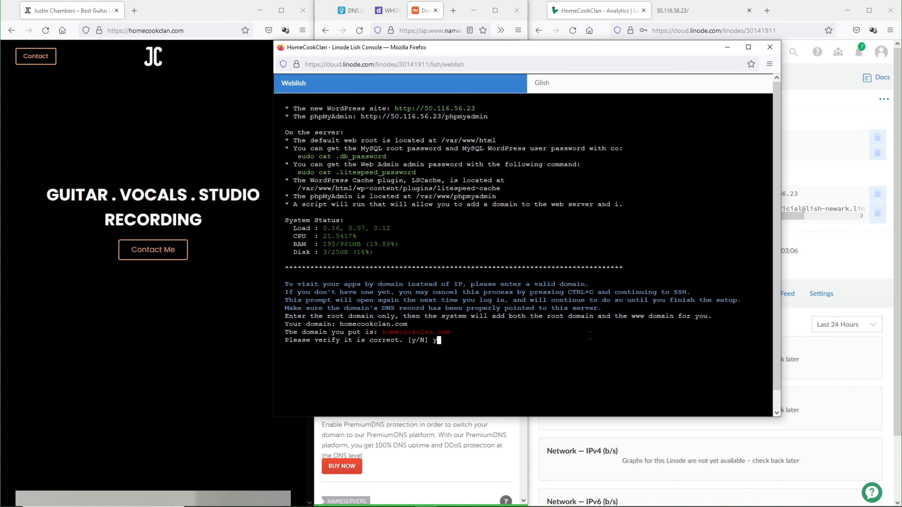
{"action": "key", "text": "Return"}
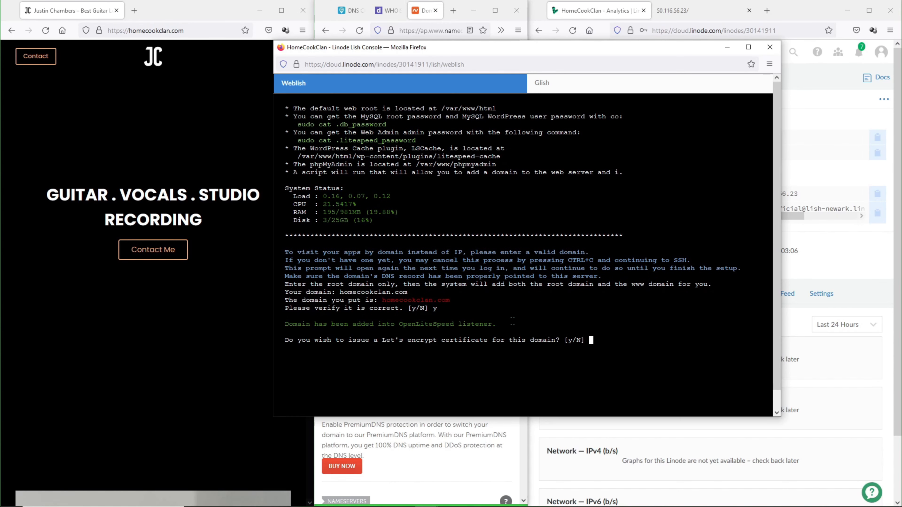
- Accept a Let's Encrypt certificate, which fails because the domain is inaccessible
{"action": "left_click_drag", "start_coordinate": [511, 324], "coordinate": [285, 325]}
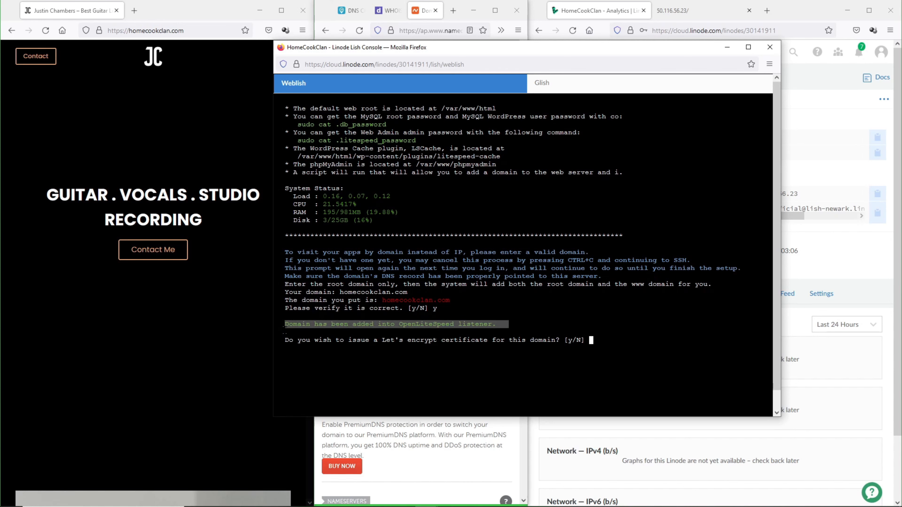
{"action": "left_click", "coordinate": [592, 330]}
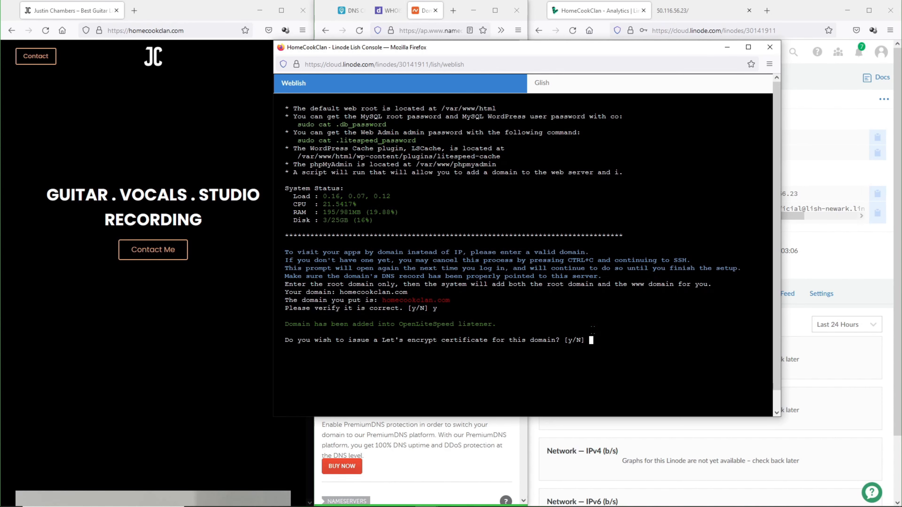
{"action": "type", "text": "y"}
{"action": "key", "text": "Return"}
{"action": "left_click_drag", "start_coordinate": [593, 330], "coordinate": [283, 332]}
- Load 50.116.56.23/wp-admin to reach the WordPress installer, then close the LISH console
{"action": "left_click", "coordinate": [676, 11]}
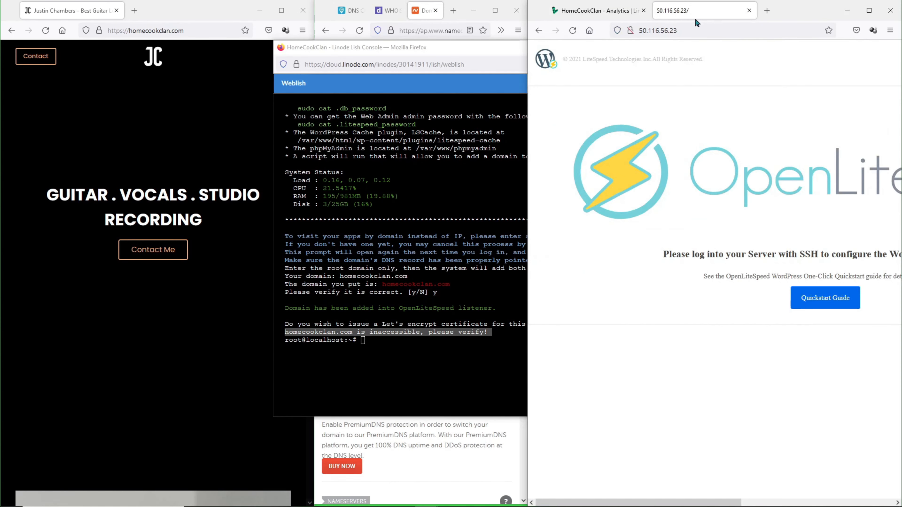
{"action": "left_click", "coordinate": [693, 34]}
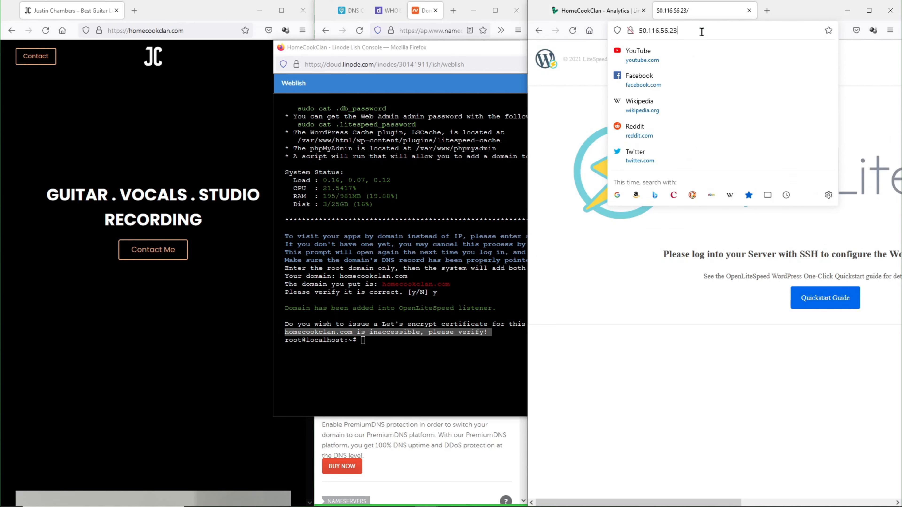
{"action": "type", "text": "/wp-"}
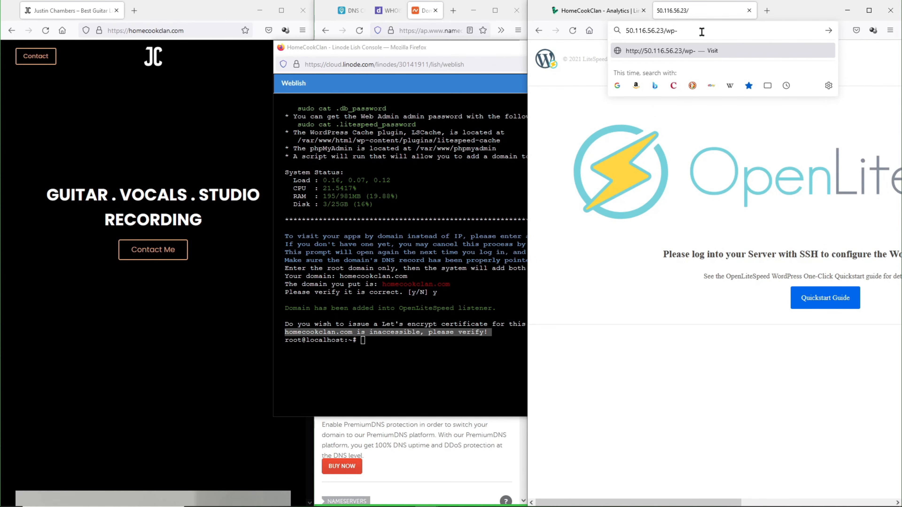
{"action": "type", "text": "admin"}
{"action": "key", "text": "Return"}
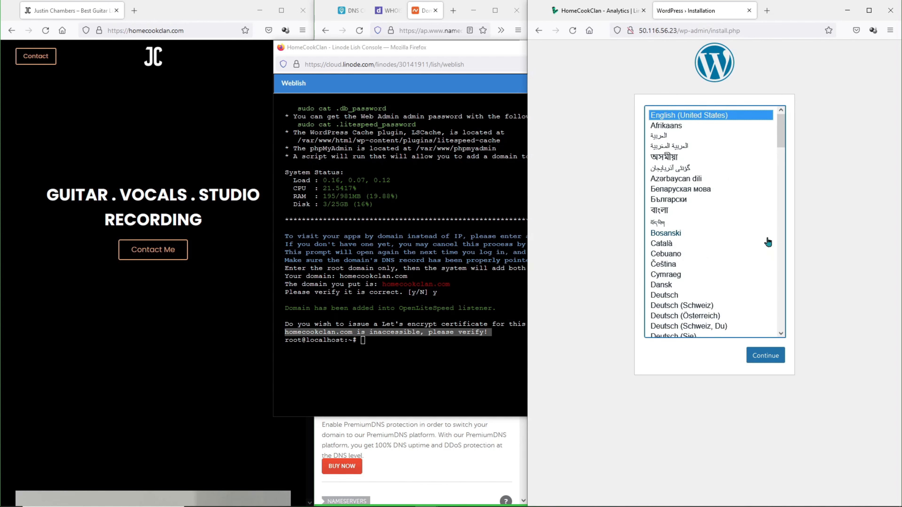
{"action": "left_click", "coordinate": [493, 48]}
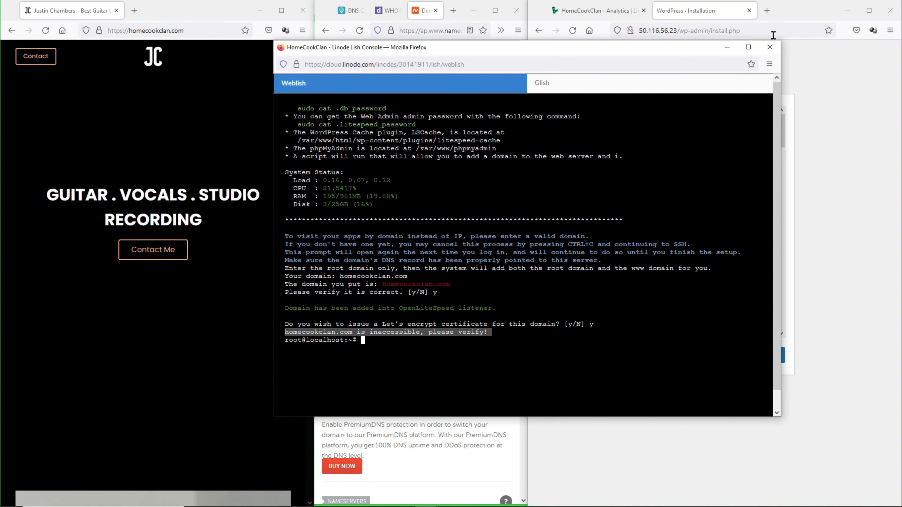
{"action": "left_click", "coordinate": [770, 47]}
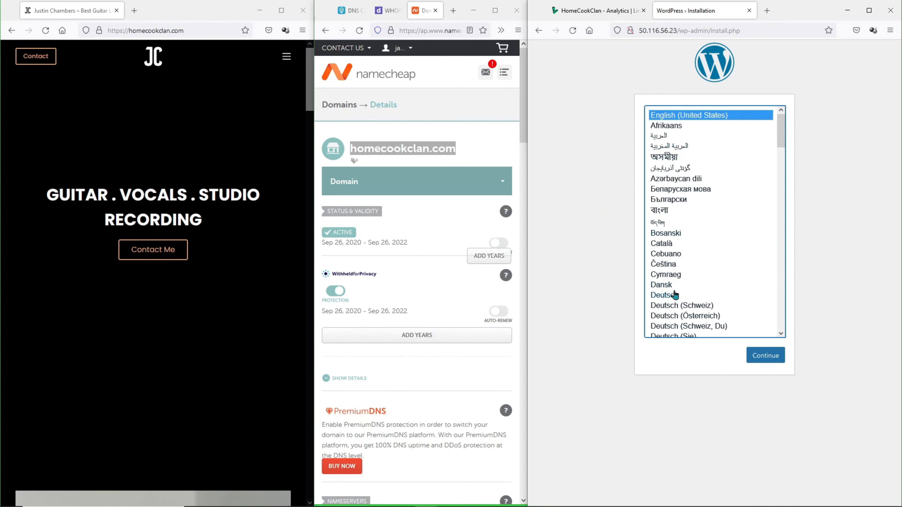
- Keep English, enter the site title, admin username and admin e-mail, and install WordPress
{"action": "left_click", "coordinate": [766, 355]}
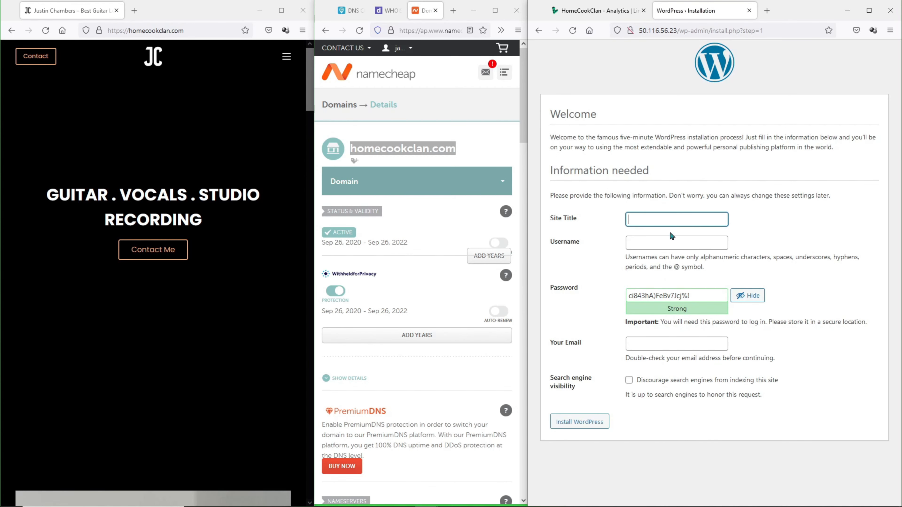
{"action": "left_click", "coordinate": [678, 239]}
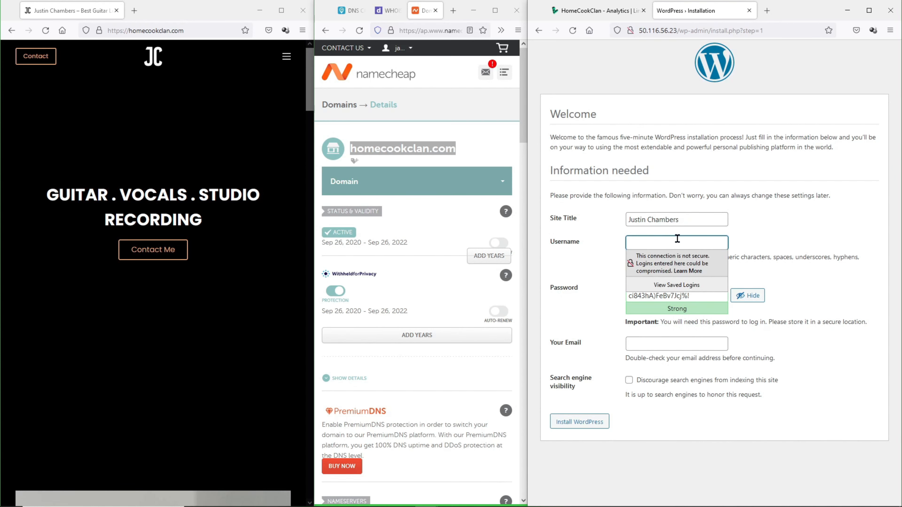
{"action": "key", "text": "Tab"}
{"action": "left_click", "coordinate": [747, 298]}
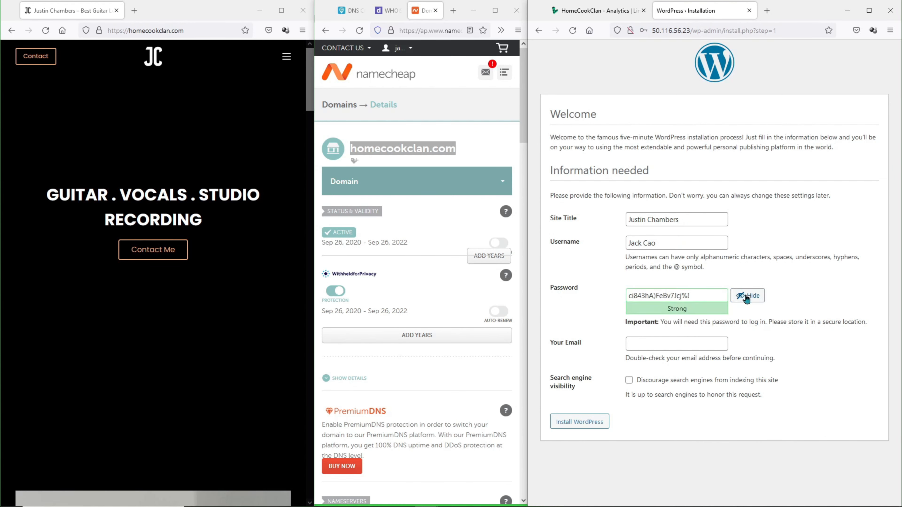
{"action": "left_click", "coordinate": [642, 343]}
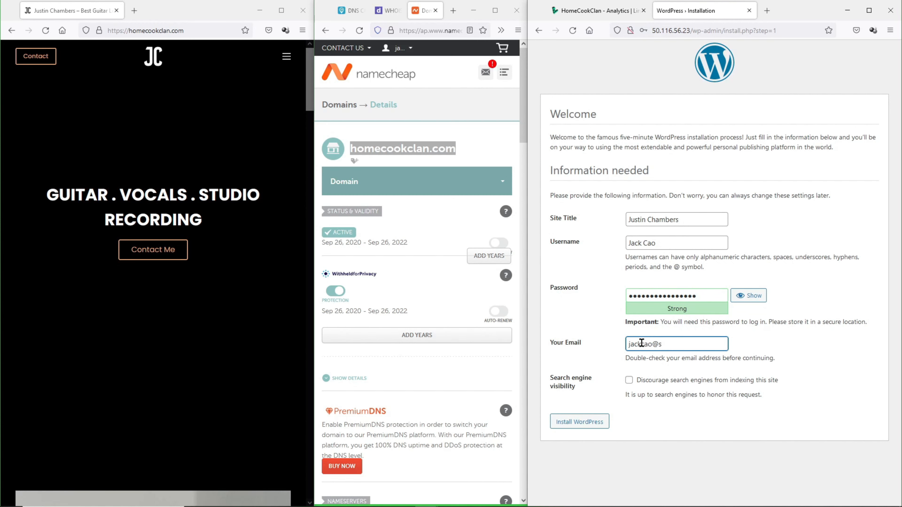
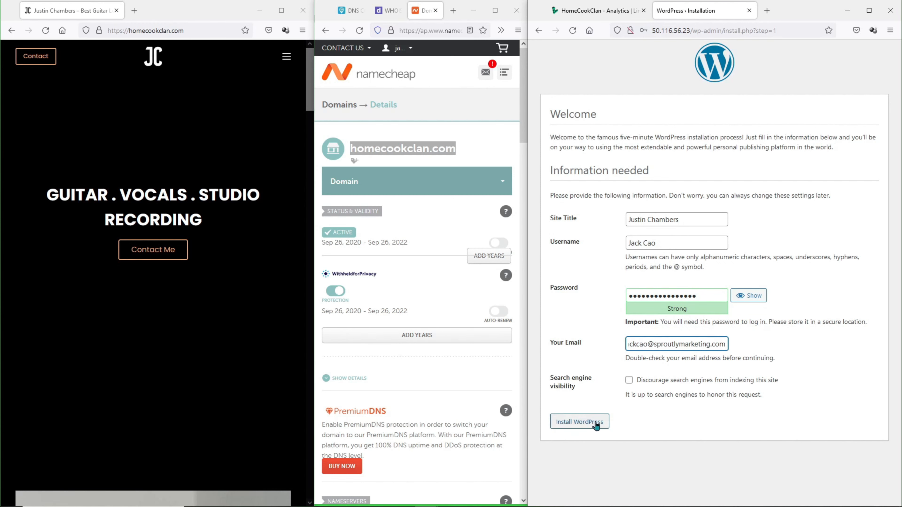
{"action": "left_click", "coordinate": [596, 422]}
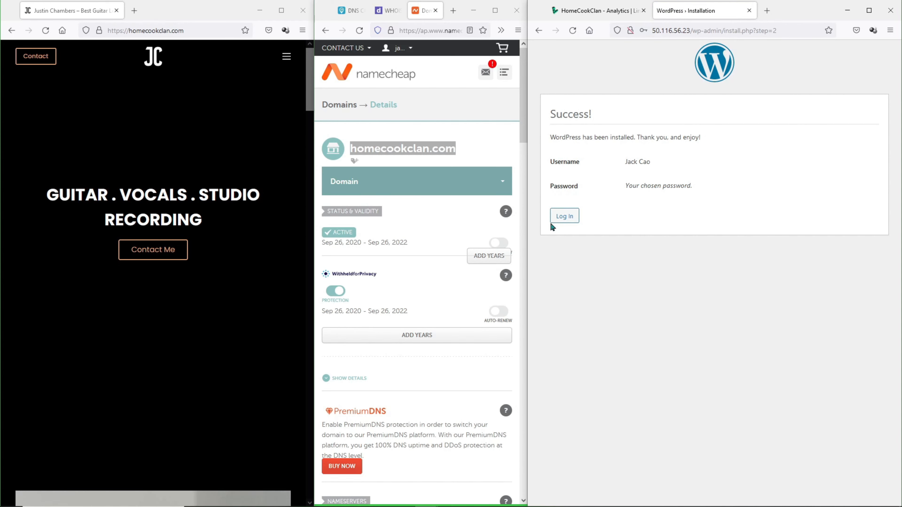
- Log in to the dashboard and view the live site at 50.116.56.23 in a new tab
{"action": "left_click", "coordinate": [564, 216]}
{"action": "type", "text": "J●●●●●●●●"}
{"action": "key", "text": "Return"}
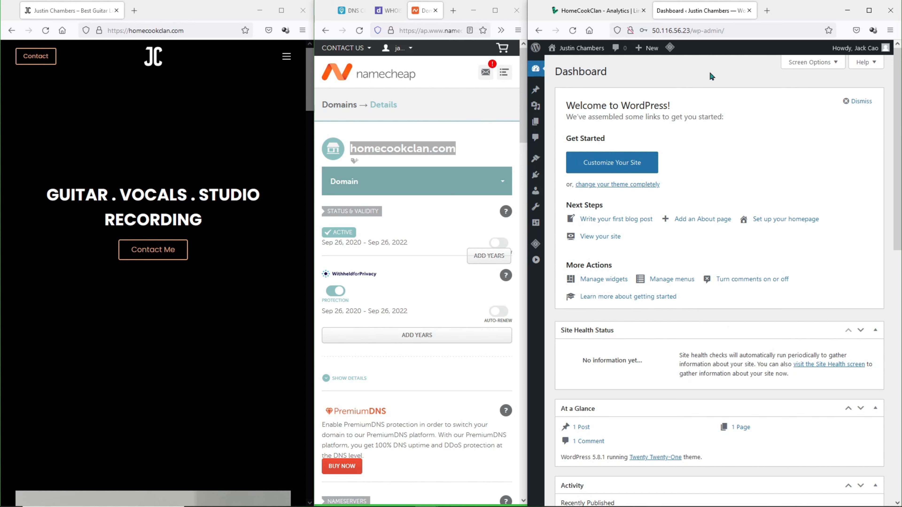
{"action": "left_click_drag", "start_coordinate": [690, 30], "coordinate": [646, 39]}
{"action": "key", "text": "ctrl+c"}
{"action": "left_click", "coordinate": [767, 10]}
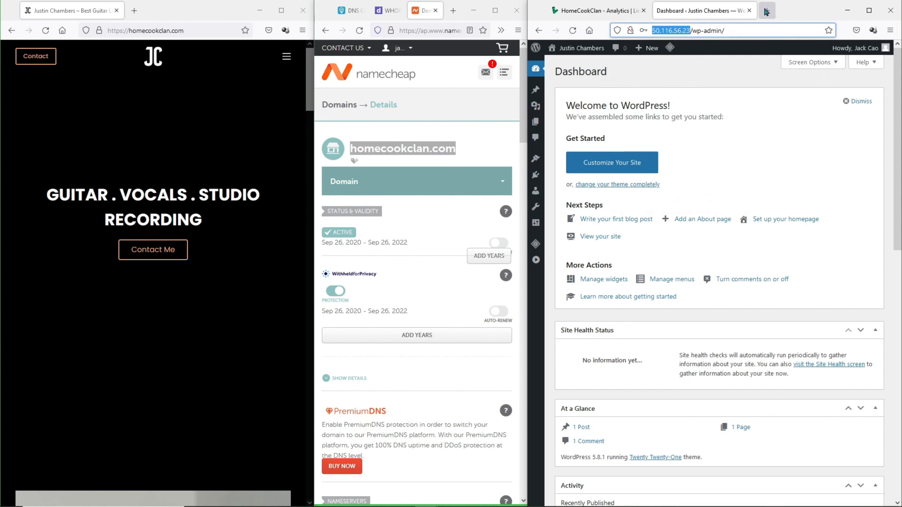
{"action": "key", "text": "ctrl+v"}
{"action": "key", "text": "Return"}
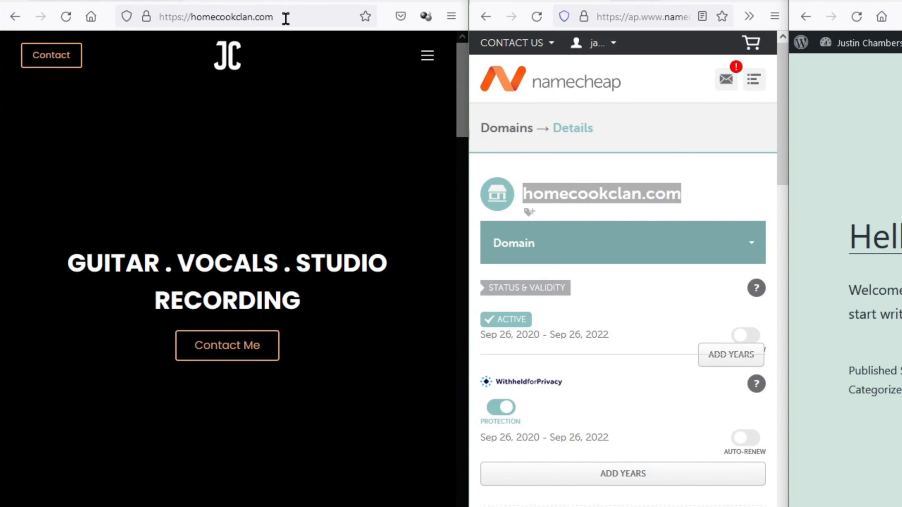
- Log in to homecookclan.com/wp-admin with the admin username and password
{"action": "left_click", "coordinate": [286, 18]}
{"action": "type", "text": "/wp-admin"}
{"action": "key", "text": "Return"}
{"action": "key", "text": "Tab"}
{"action": "type", "text": "***"}
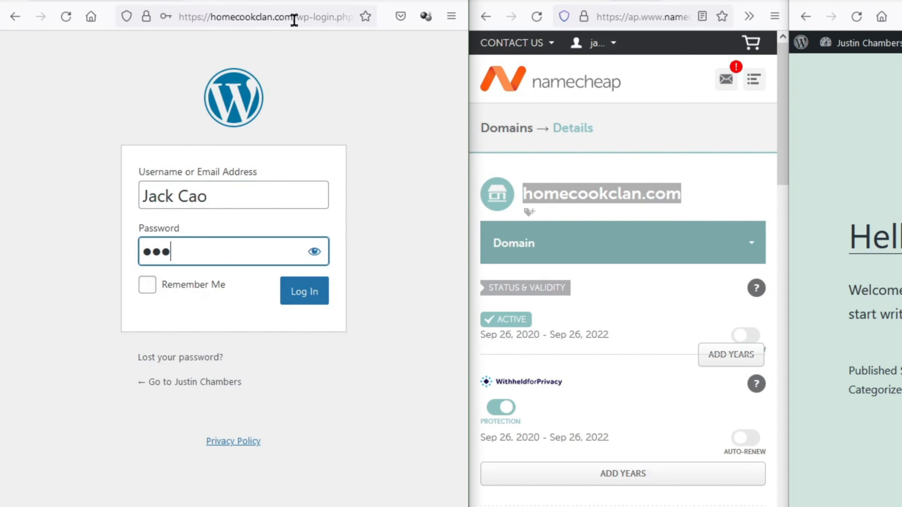
{"action": "type", "text": "********"}
{"action": "key", "text": "Return"}
- Search Plugins > Add New for wpvivid and open WPvivid Backup & Restore
{"action": "left_click", "coordinate": [22, 50]}
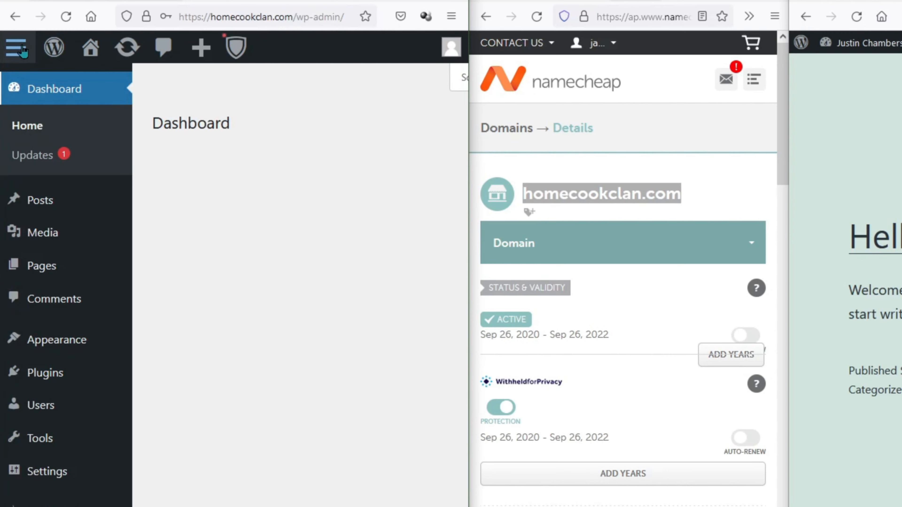
{"action": "left_click", "coordinate": [66, 372]}
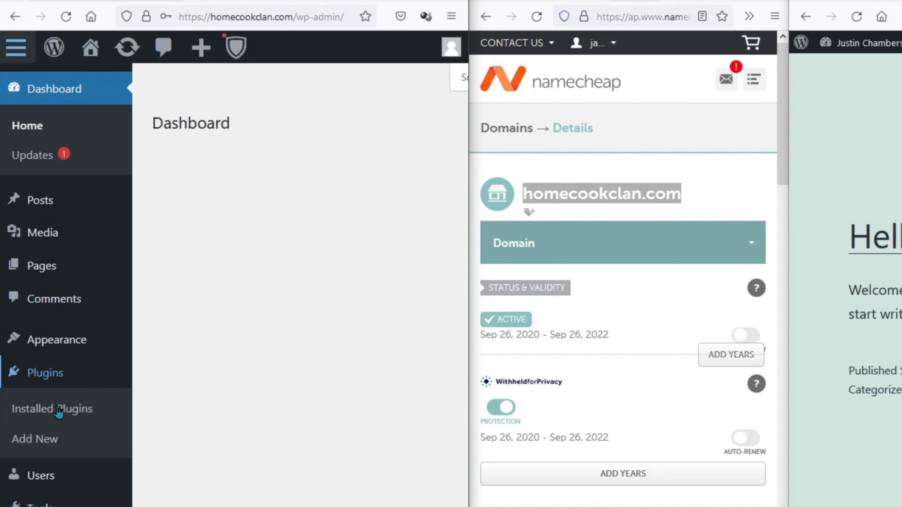
{"action": "left_click", "coordinate": [53, 441]}
{"action": "left_click_drag", "start_coordinate": [468, 388], "coordinate": [805, 401]}
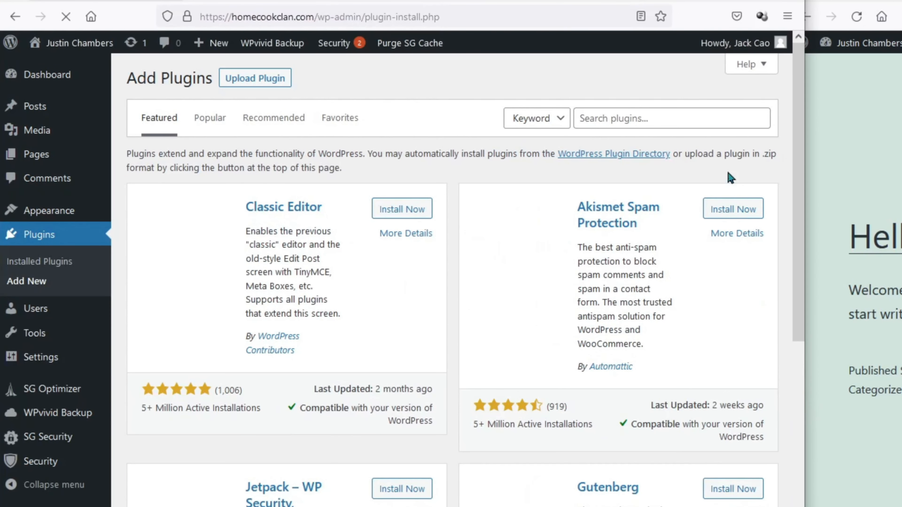
{"action": "left_click", "coordinate": [703, 119]}
{"action": "type", "text": "wp"}
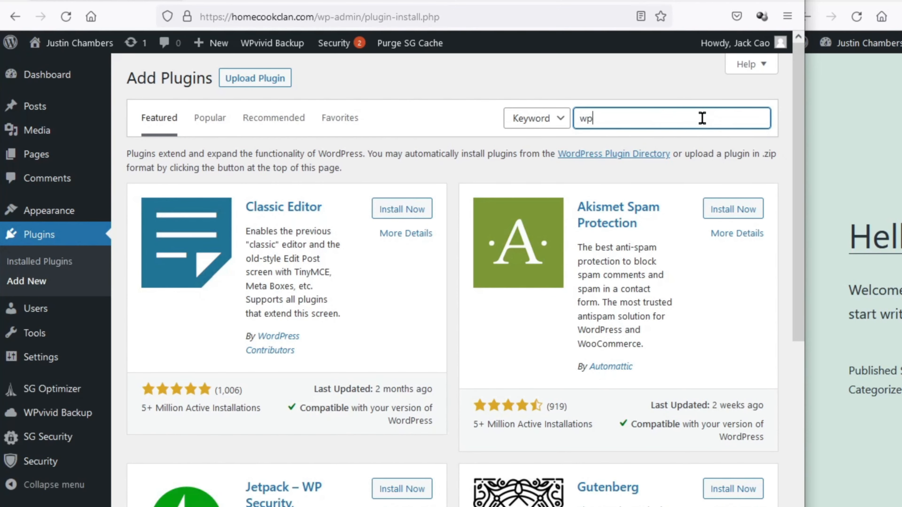
{"action": "type", "text": "vivid"}
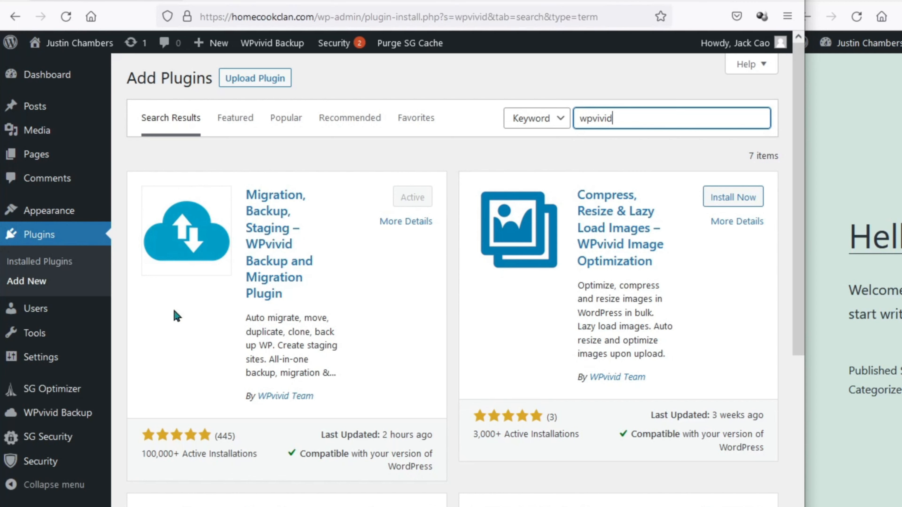
{"action": "mouse_move", "coordinate": [56, 422]}
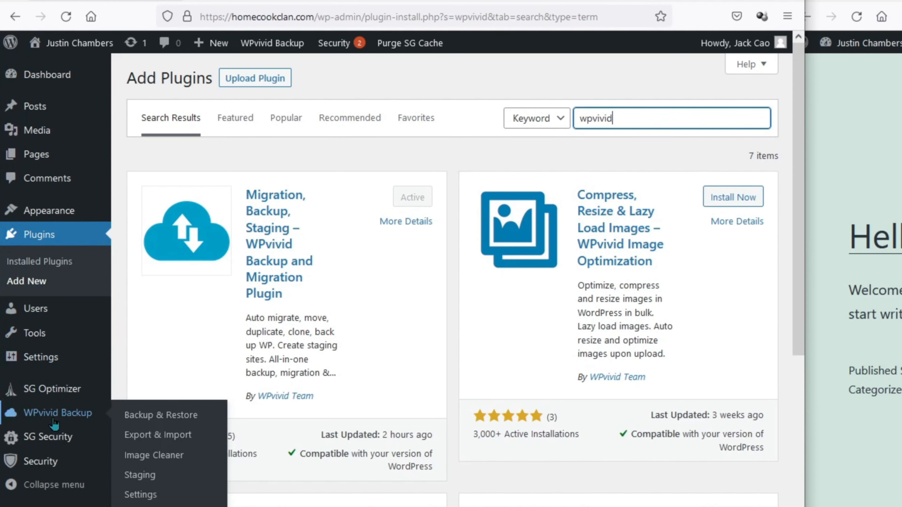
{"action": "left_click", "coordinate": [153, 415]}
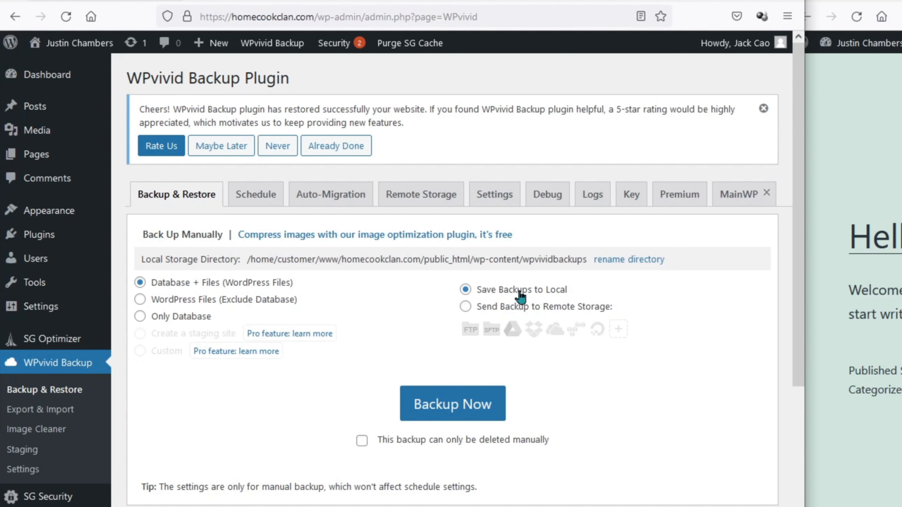
- Back up Database + Files and save the 46.4 MB backup_all.zip locally
{"action": "left_click", "coordinate": [433, 408]}
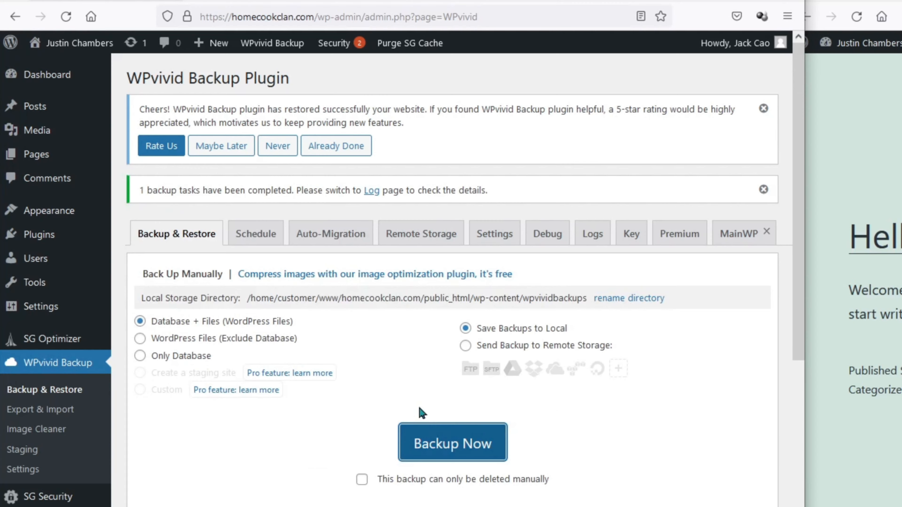
{"action": "scroll", "coordinate": [422, 412], "scroll_direction": "down", "scroll_amount": 10}
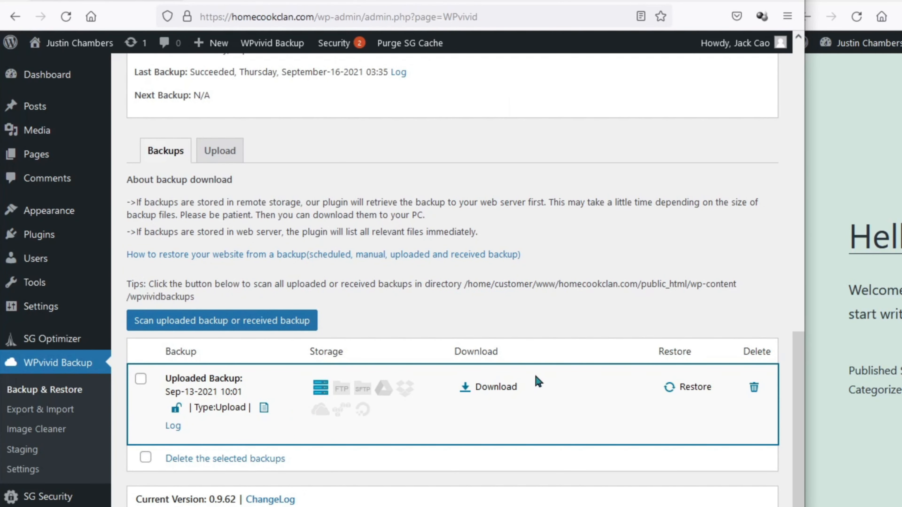
{"action": "left_click", "coordinate": [515, 387]}
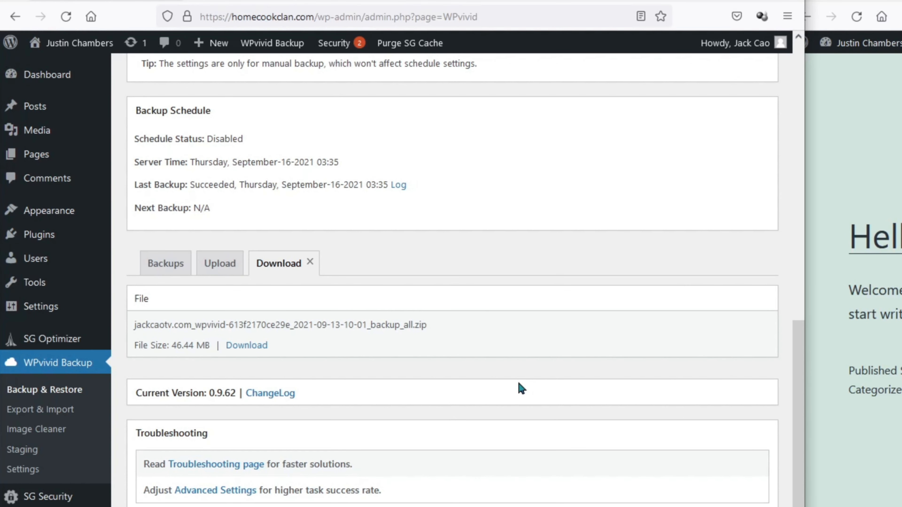
{"action": "left_click", "coordinate": [232, 351]}
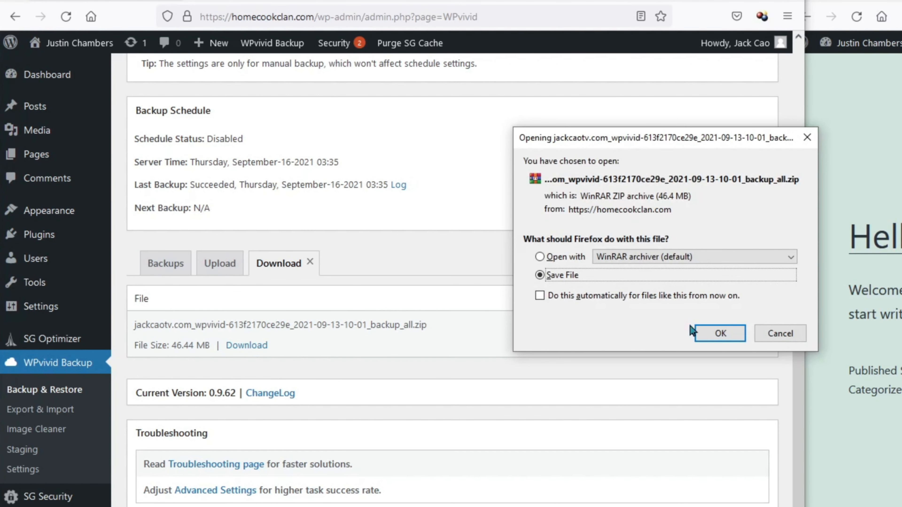
{"action": "left_click", "coordinate": [717, 331]}
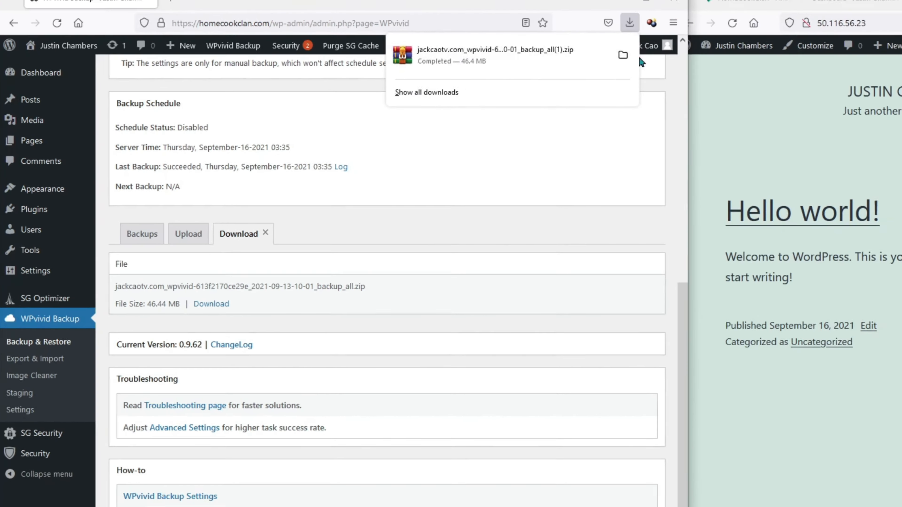
{"action": "left_click_drag", "start_coordinate": [805, 117], "coordinate": [482, 129]}
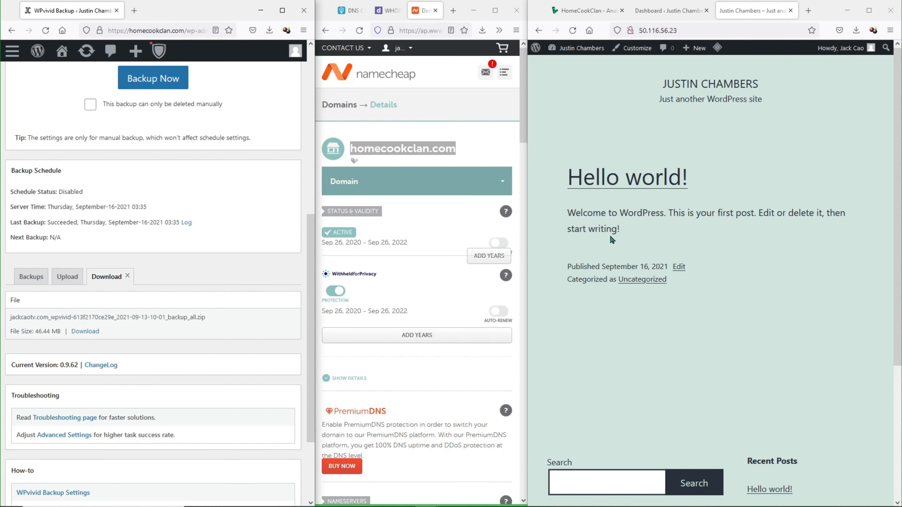
- Install and activate the WPvivid plugin on the 50.116.56.23 site
{"action": "left_click", "coordinate": [661, 11]}
{"action": "left_click_drag", "start_coordinate": [527, 59], "coordinate": [368, 57]}
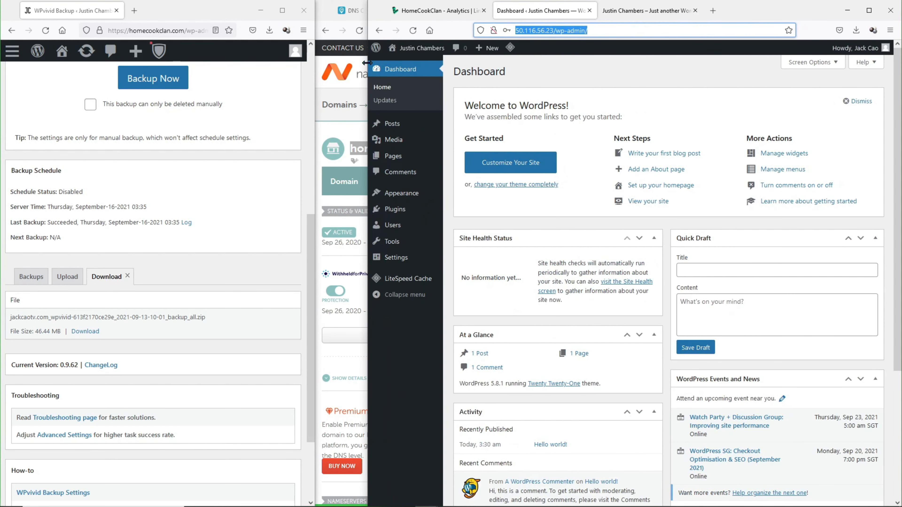
{"action": "mouse_move", "coordinate": [408, 209]}
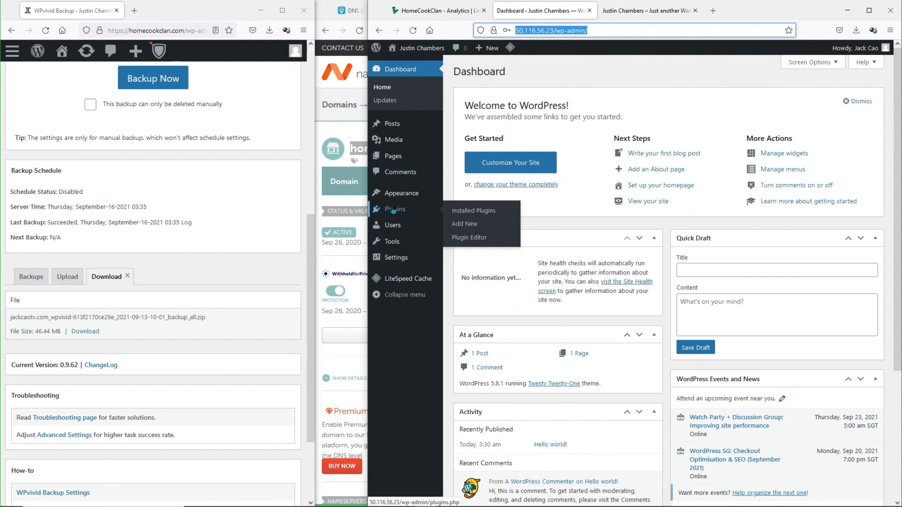
{"action": "left_click", "coordinate": [476, 226]}
{"action": "left_click", "coordinate": [816, 99]}
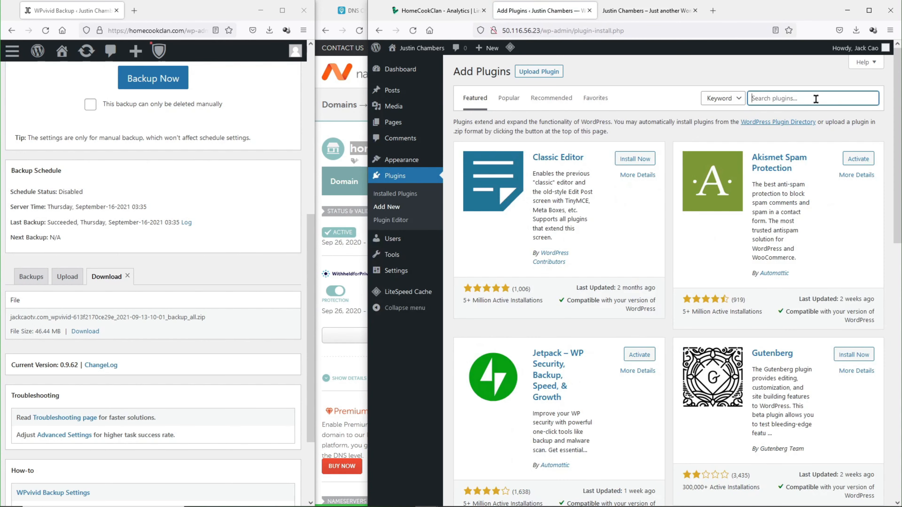
{"action": "type", "text": "wpvivid"}
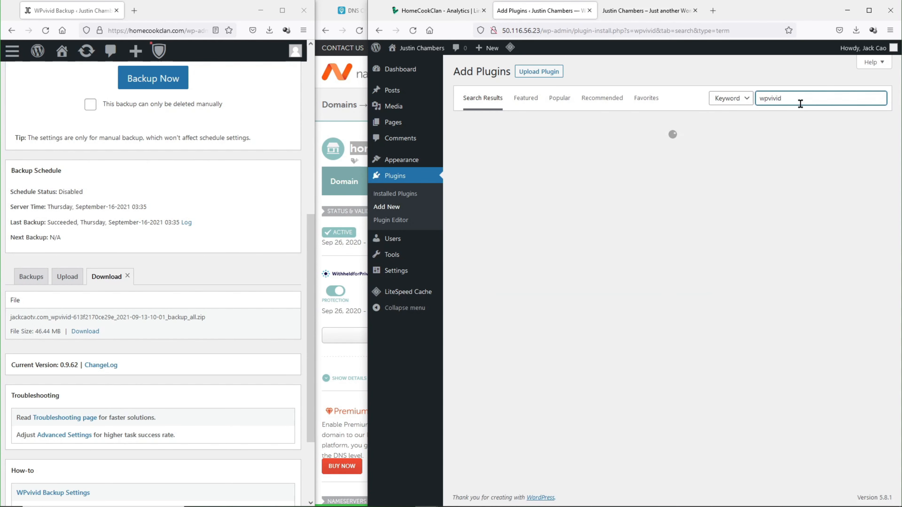
{"action": "left_click", "coordinate": [629, 151]}
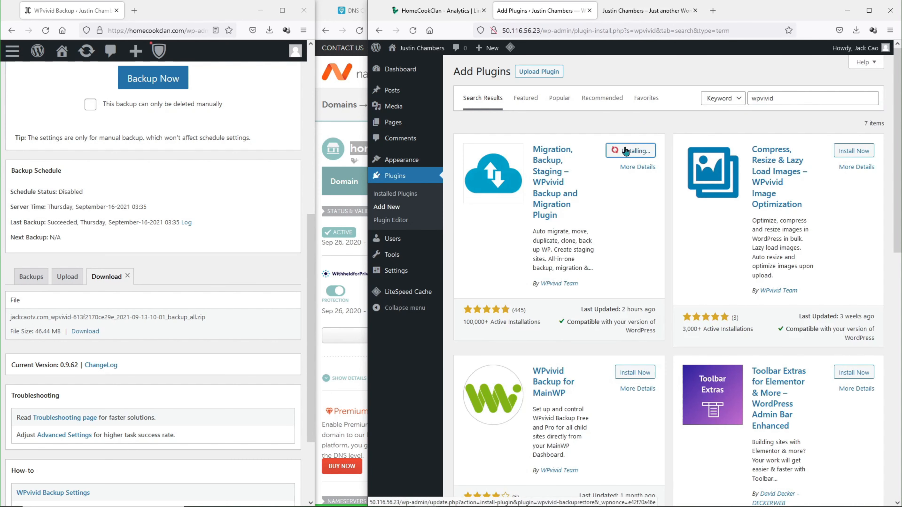
{"action": "left_click", "coordinate": [632, 150]}
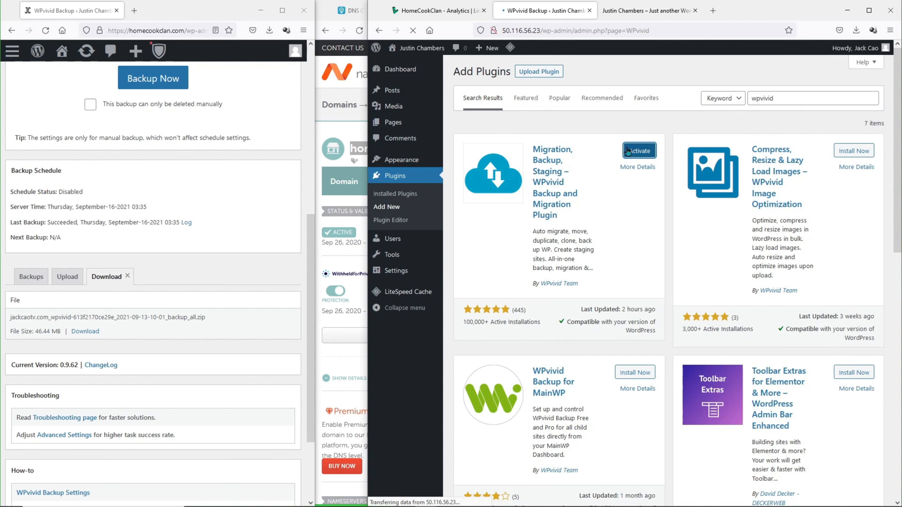
- Upload the downloaded backup_all(1).zip through WPvivid's Upload tab
{"action": "scroll", "coordinate": [538, 197], "scroll_direction": "down", "scroll_amount": 7}
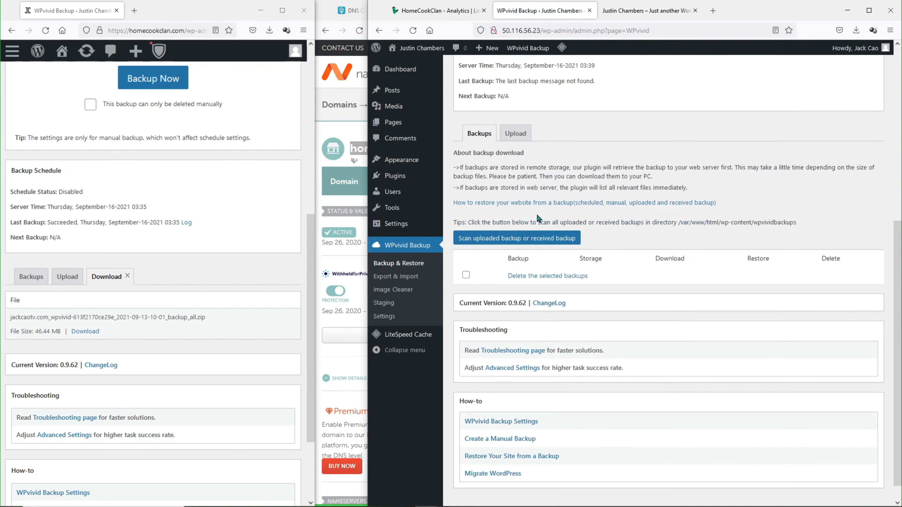
{"action": "left_click", "coordinate": [519, 134]}
{"action": "scroll", "coordinate": [520, 133], "scroll_direction": "down", "scroll_amount": 8}
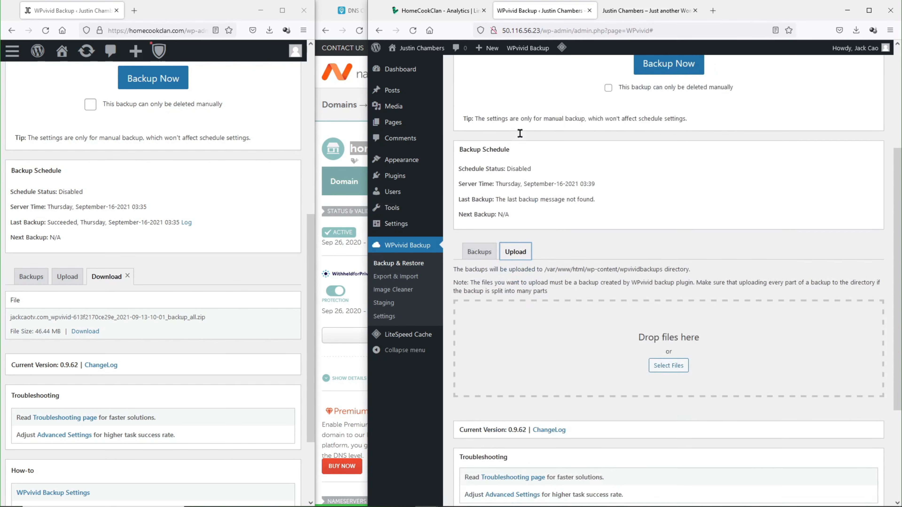
{"action": "left_click", "coordinate": [219, 506]}
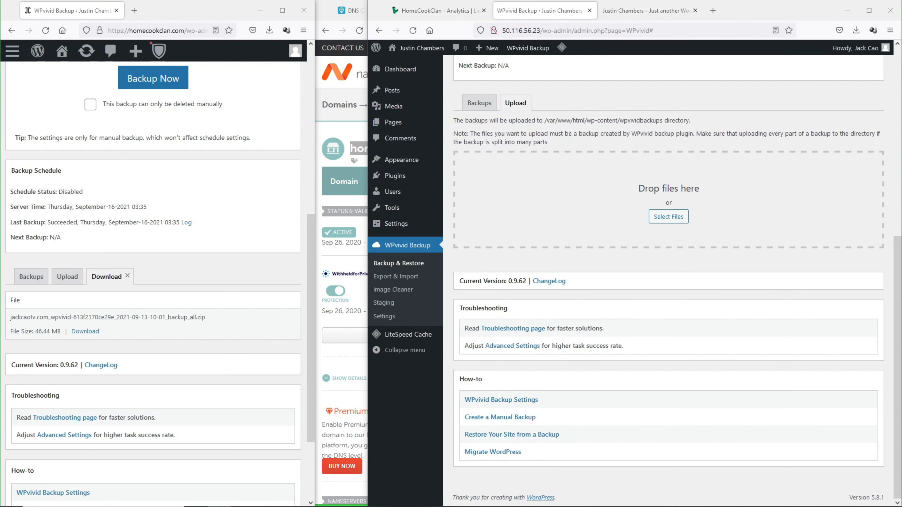
{"action": "left_click_drag", "start_coordinate": [901, 233], "coordinate": [651, 207]}
{"action": "left_click", "coordinate": [463, 282]}
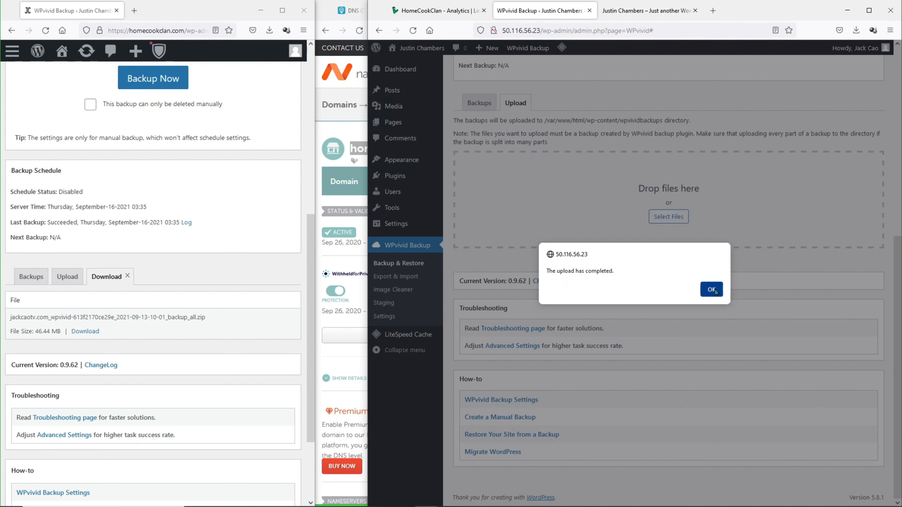
- Restore the site from the uploaded Sep-13-2021 backup and acknowledge the success alert
{"action": "left_click", "coordinate": [712, 289]}
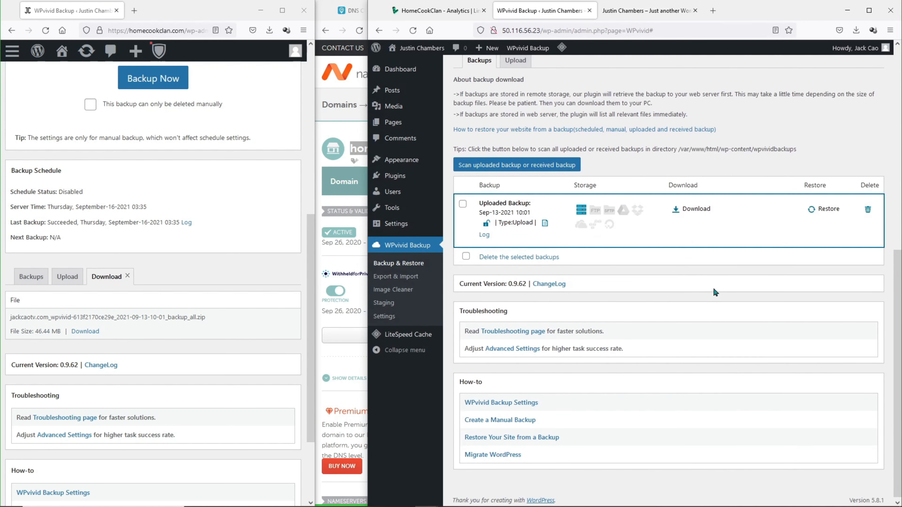
{"action": "left_click", "coordinate": [828, 210]}
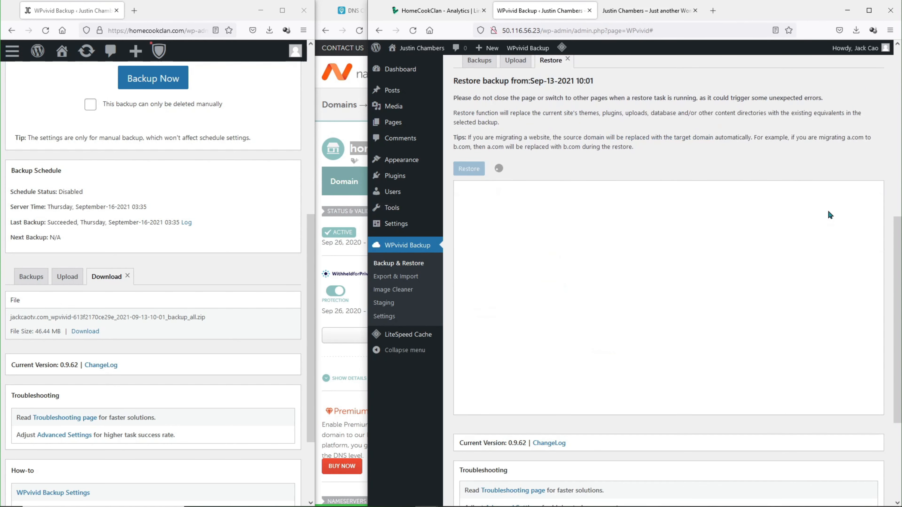
{"action": "left_click", "coordinate": [478, 171]}
{"action": "left_click", "coordinate": [674, 293]}
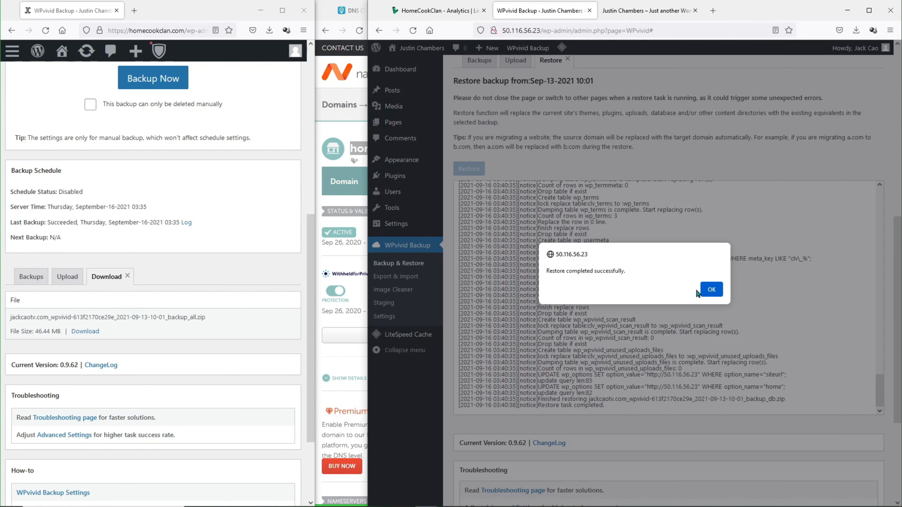
{"action": "left_click", "coordinate": [708, 289]}
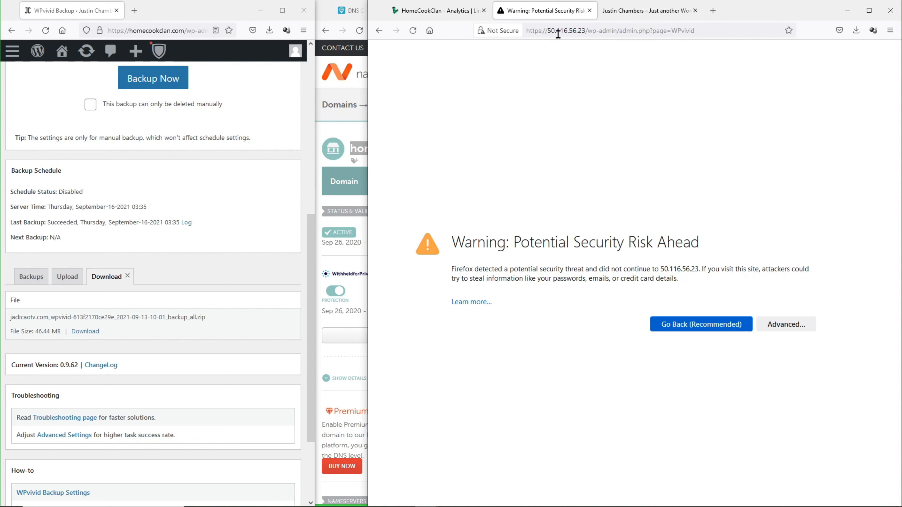
- Accept the certificate risk, log back in, reload the site over https, and open homecookclan.com alongside
{"action": "left_click", "coordinate": [777, 329]}
{"action": "left_click", "coordinate": [739, 476]}
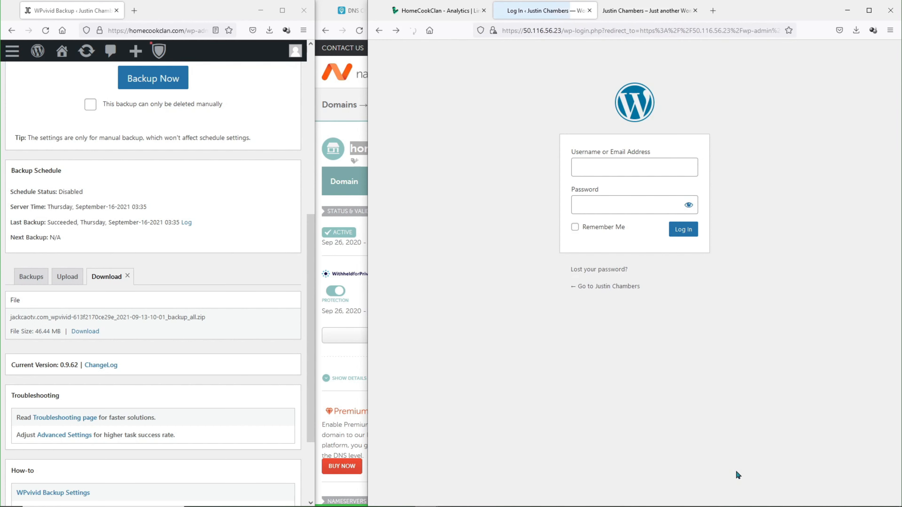
{"action": "key", "text": "Return"}
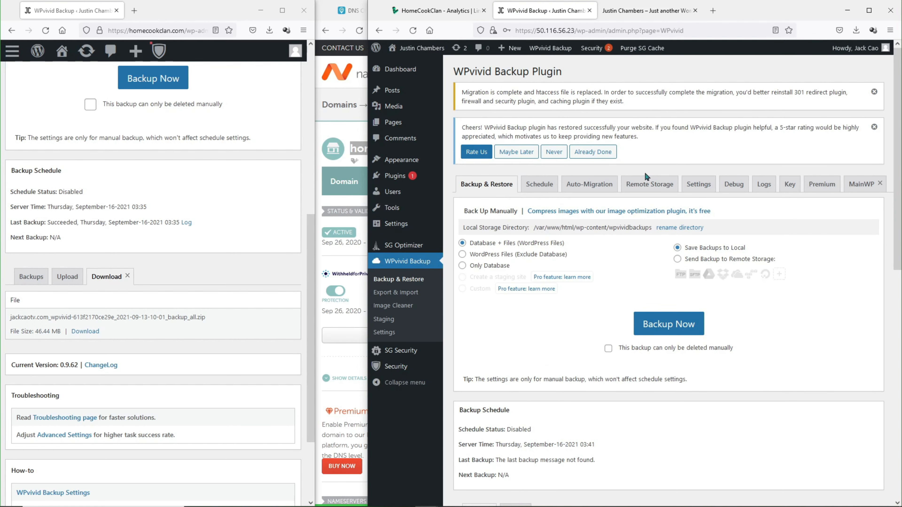
{"action": "left_click", "coordinate": [649, 18]}
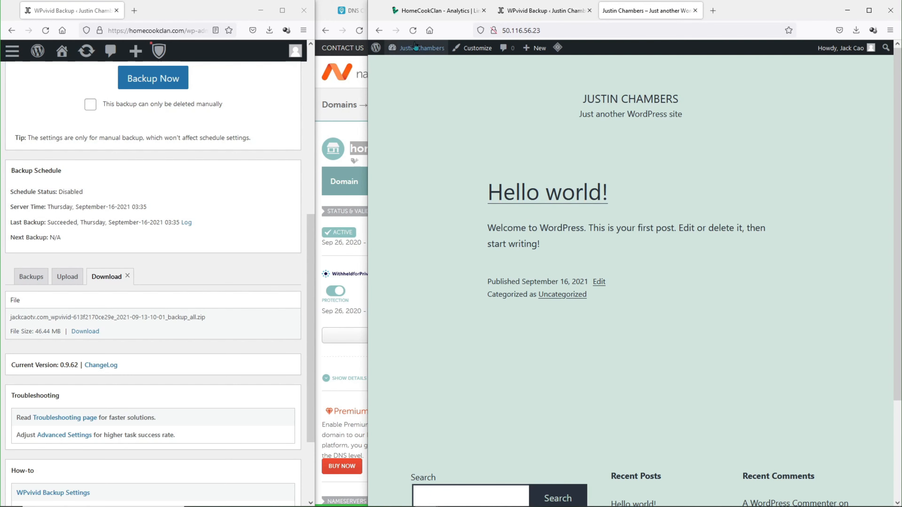
{"action": "left_click", "coordinate": [412, 31]}
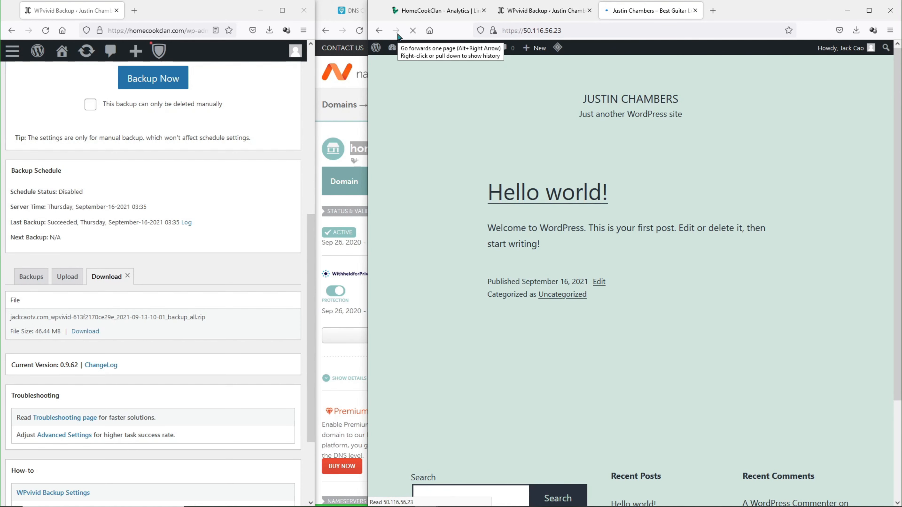
{"action": "left_click", "coordinate": [142, 30]}
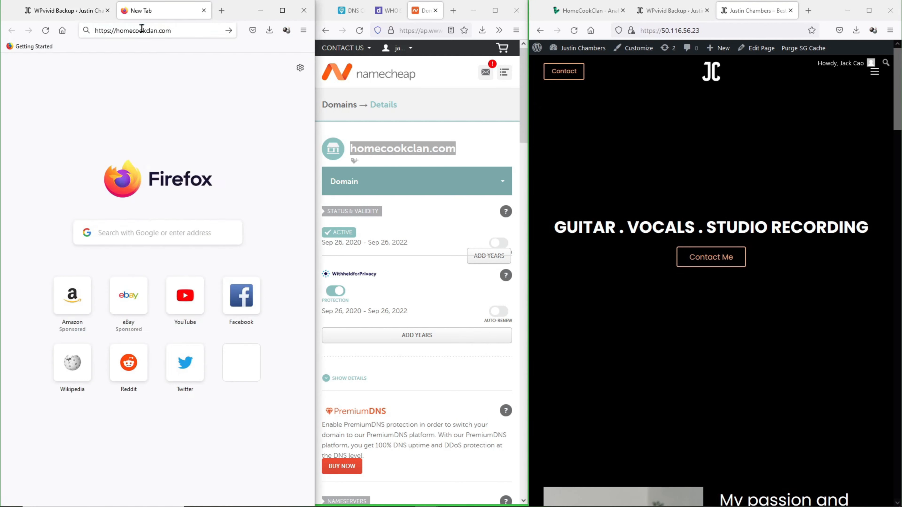
{"action": "key", "text": "Return"}
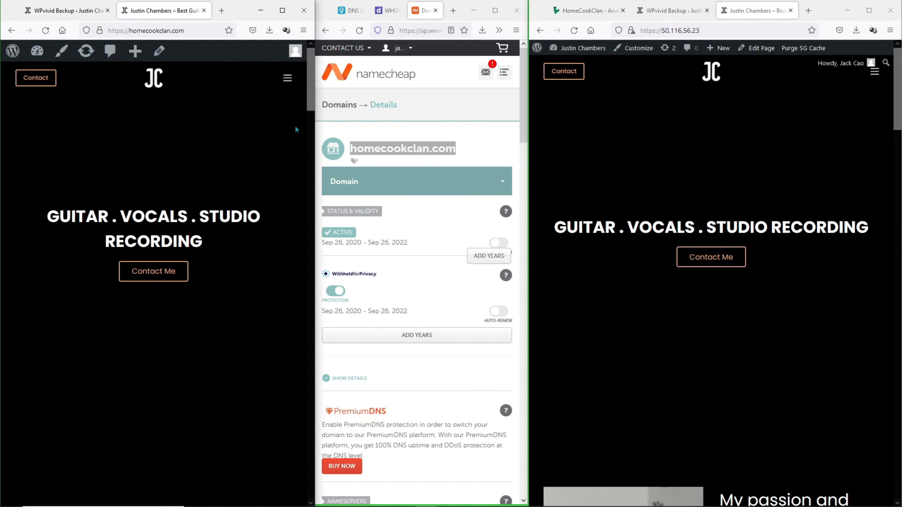
- Scroll the restored site and the original homecookclan.com side by side, then go back to the WPvivid Backup page
{"action": "scroll", "coordinate": [545, 158], "scroll_direction": "down", "scroll_amount": 5}
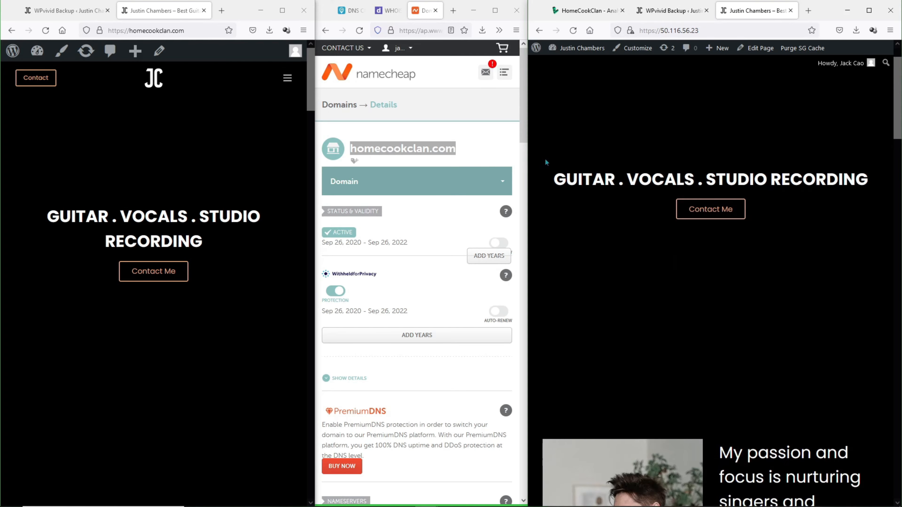
{"action": "scroll", "coordinate": [194, 249], "scroll_direction": "down", "scroll_amount": 5}
{"action": "left_click_drag", "start_coordinate": [316, 226], "coordinate": [378, 230]}
{"action": "scroll", "coordinate": [359, 245], "scroll_direction": "down", "scroll_amount": 10}
{"action": "scroll", "coordinate": [564, 321], "scroll_direction": "down", "scroll_amount": 15}
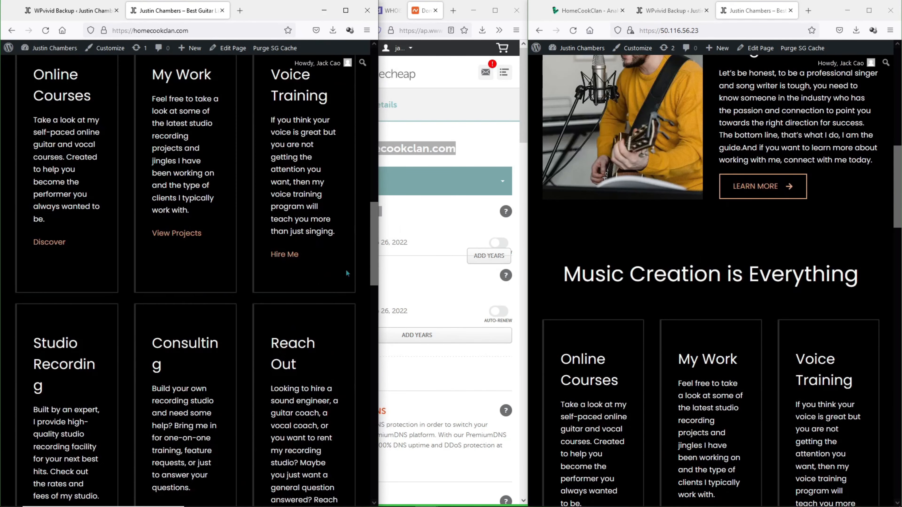
{"action": "scroll", "coordinate": [565, 321], "scroll_direction": "down", "scroll_amount": 2}
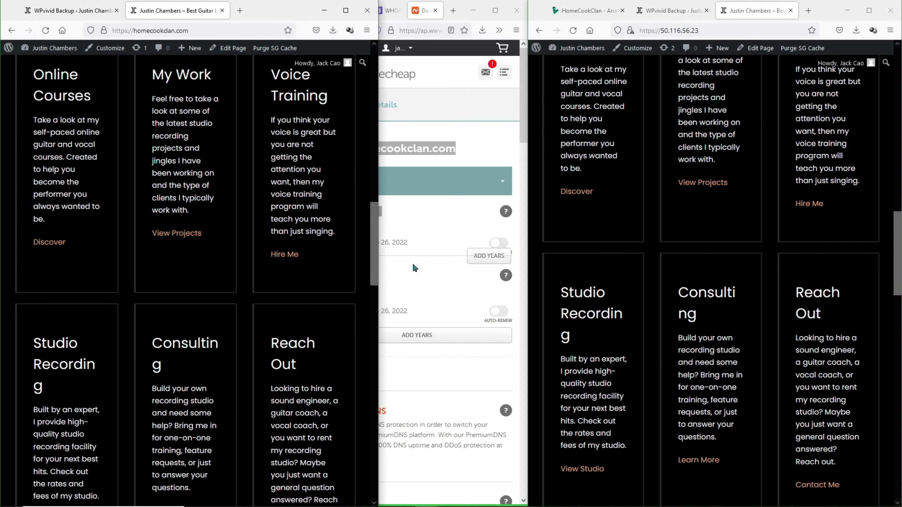
{"action": "left_click_drag", "start_coordinate": [375, 264], "coordinate": [378, 108]}
{"action": "left_click_drag", "start_coordinate": [898, 262], "coordinate": [900, 73]}
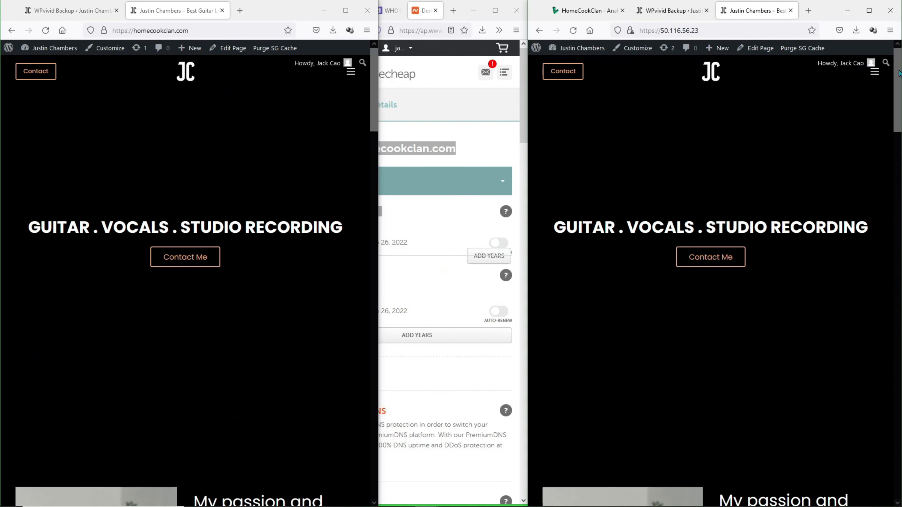
{"action": "left_click_drag", "start_coordinate": [378, 150], "coordinate": [314, 149]}
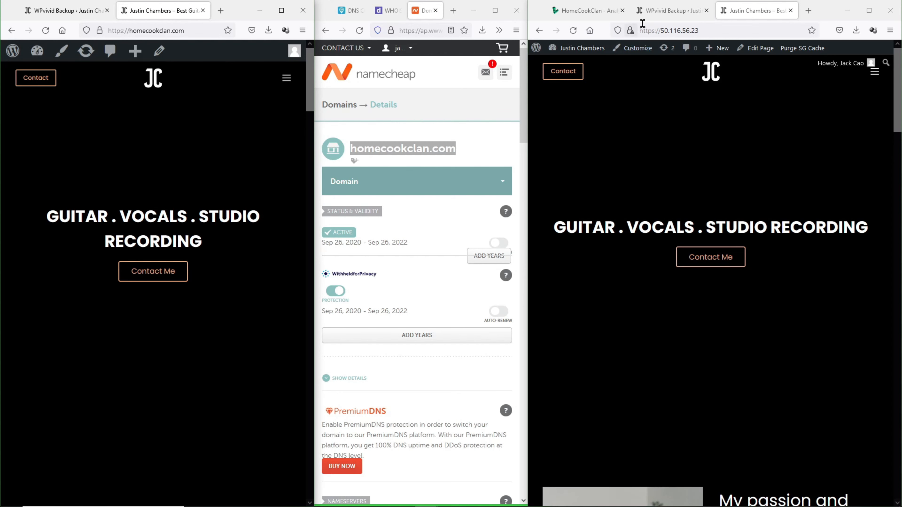
{"action": "left_click", "coordinate": [662, 12]}
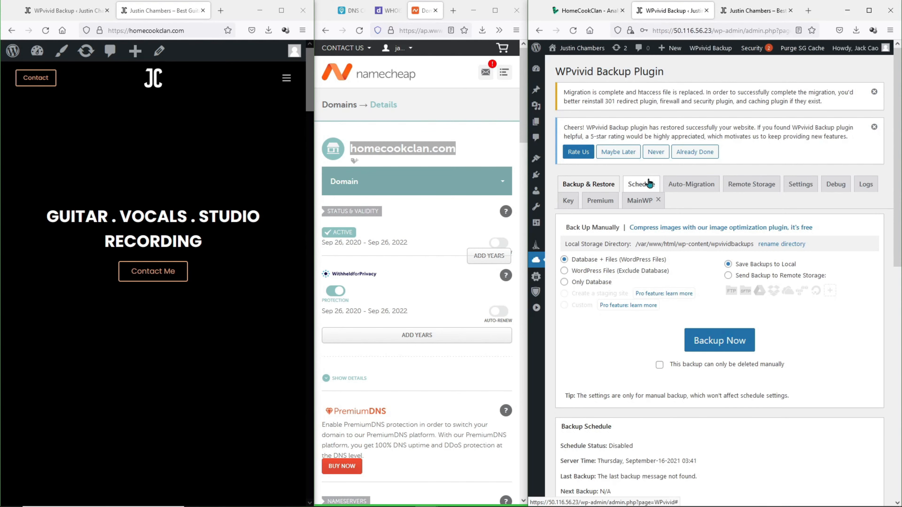
- In the installed plugins list, tick All-in-One WP Migration and Jetpack for removal
{"action": "mouse_move", "coordinate": [536, 174]}
{"action": "left_click", "coordinate": [573, 189]}
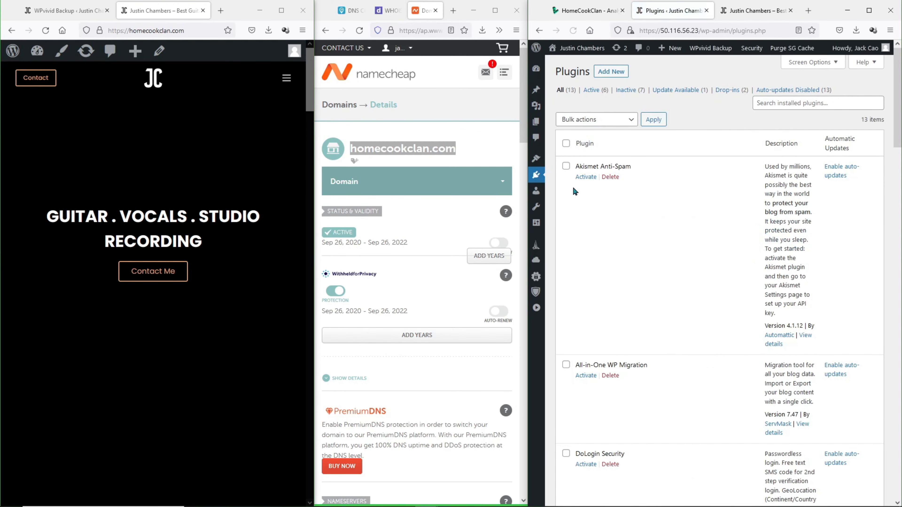
{"action": "scroll", "coordinate": [573, 218], "scroll_direction": "down", "scroll_amount": 4}
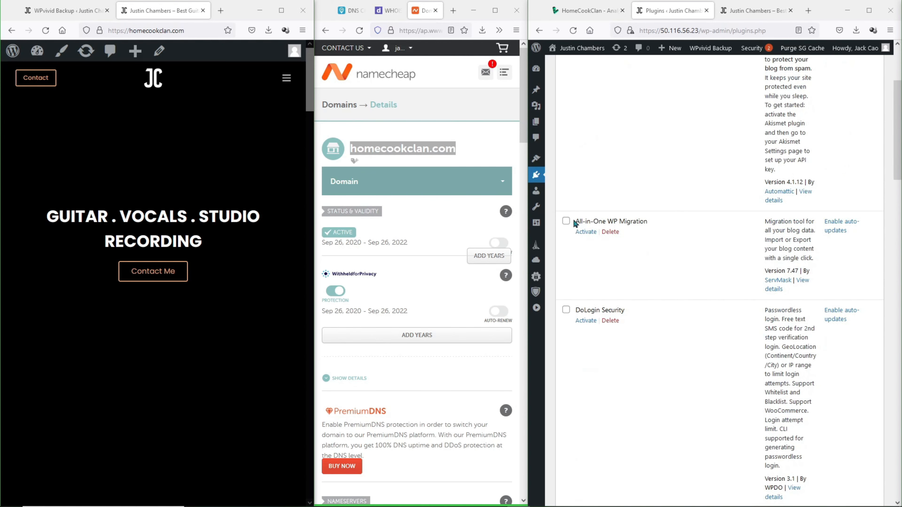
{"action": "left_click", "coordinate": [566, 223]}
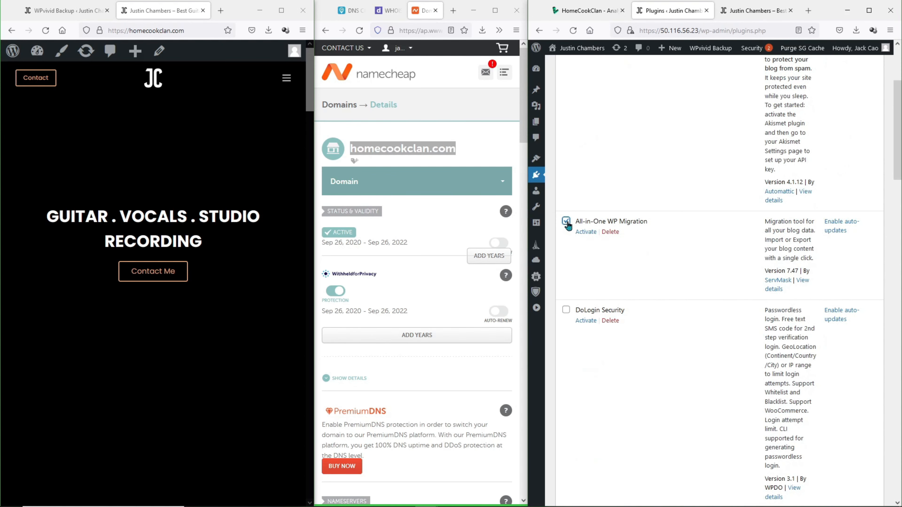
{"action": "scroll", "coordinate": [568, 226], "scroll_direction": "down", "scroll_amount": 8}
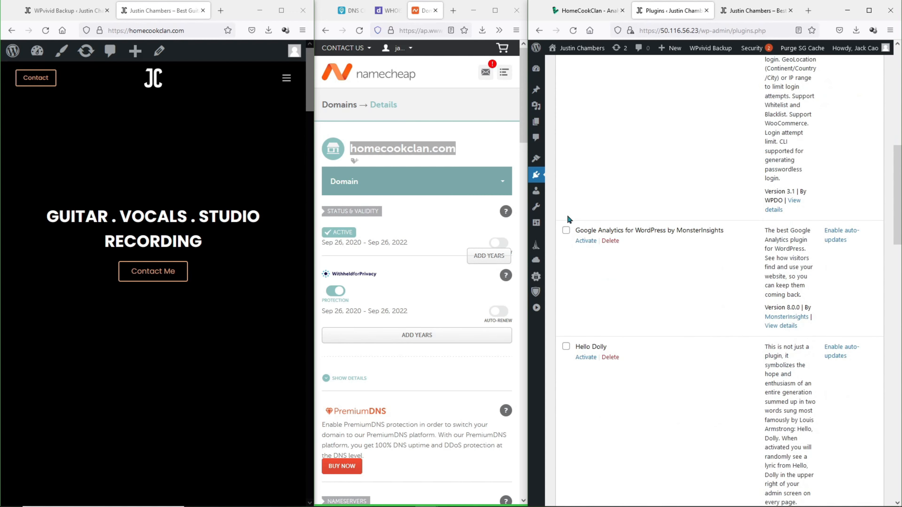
{"action": "scroll", "coordinate": [569, 229], "scroll_direction": "down", "scroll_amount": 5}
{"action": "scroll", "coordinate": [583, 195], "scroll_direction": "down", "scroll_amount": 9}
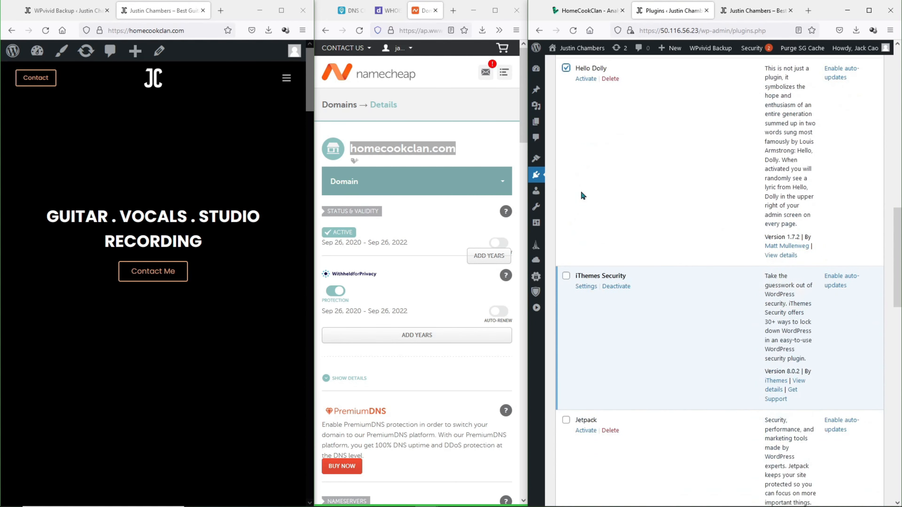
{"action": "left_click", "coordinate": [567, 171]}
{"action": "scroll", "coordinate": [578, 196], "scroll_direction": "down", "scroll_amount": 2}
{"action": "scroll", "coordinate": [580, 198], "scroll_direction": "down", "scroll_amount": 5}
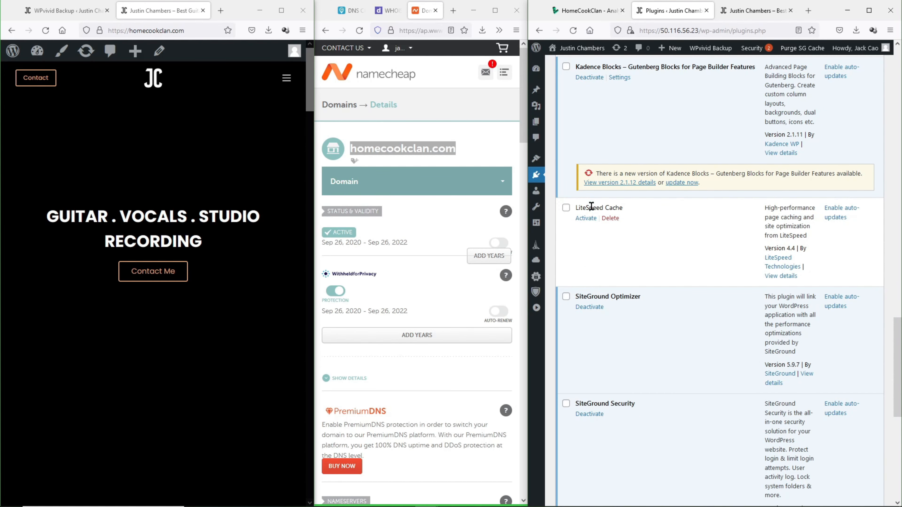
{"action": "scroll", "coordinate": [592, 206], "scroll_direction": "down", "scroll_amount": 3}
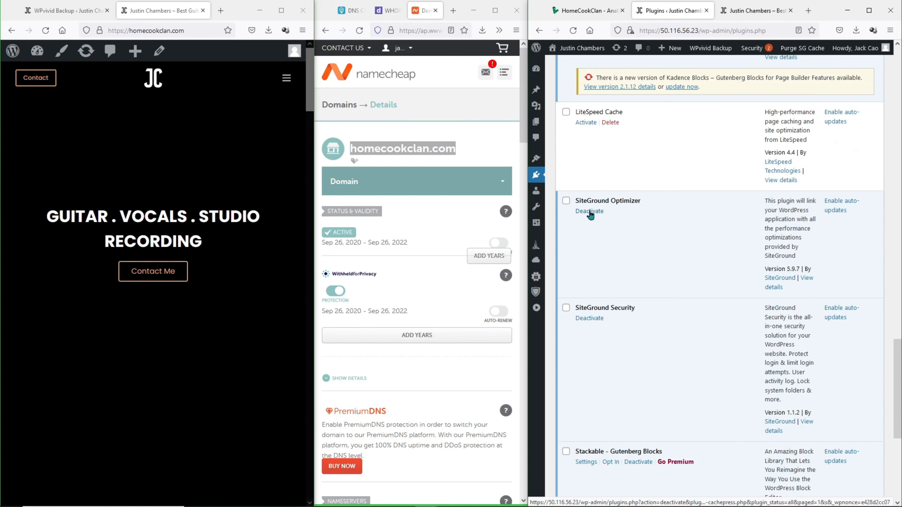
- Deactivate the SiteGround Optimizer and SiteGround Security plugins
{"action": "left_click", "coordinate": [590, 211]}
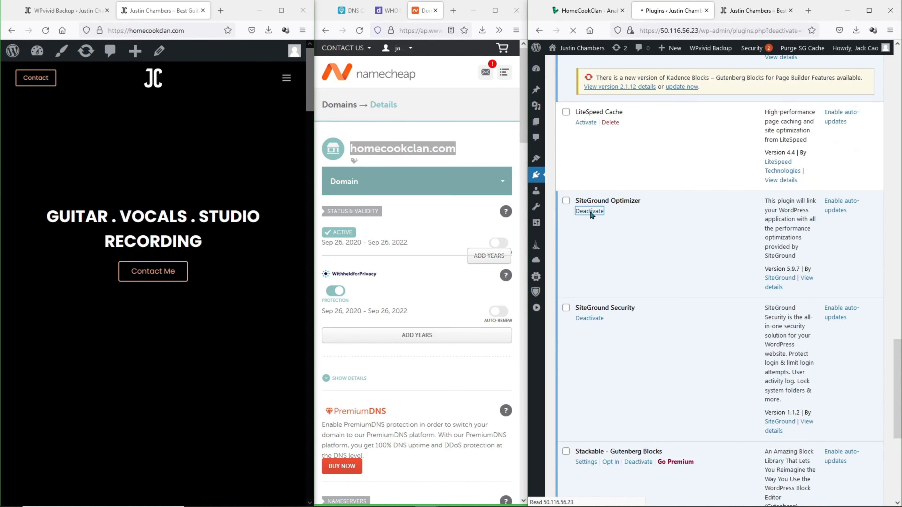
{"action": "scroll", "coordinate": [592, 213], "scroll_direction": "down", "scroll_amount": 15}
{"action": "scroll", "coordinate": [590, 210], "scroll_direction": "down", "scroll_amount": 5}
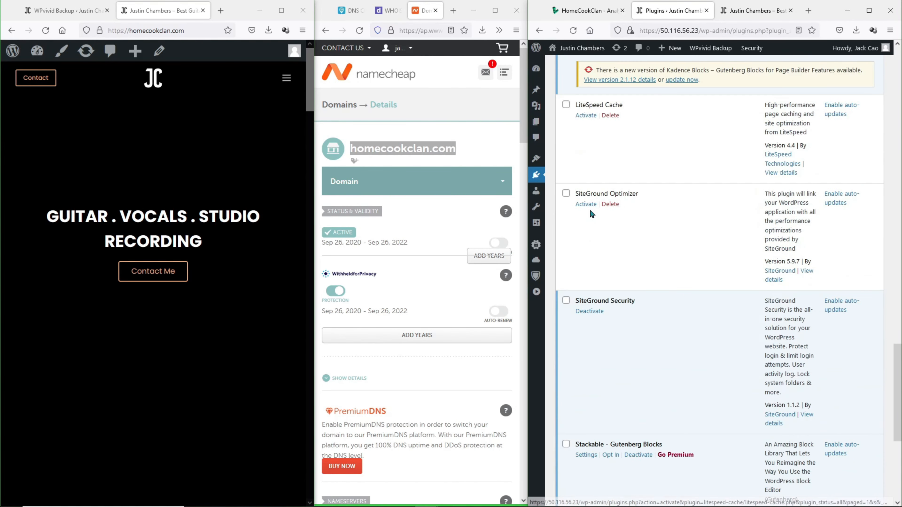
{"action": "left_click", "coordinate": [579, 315]}
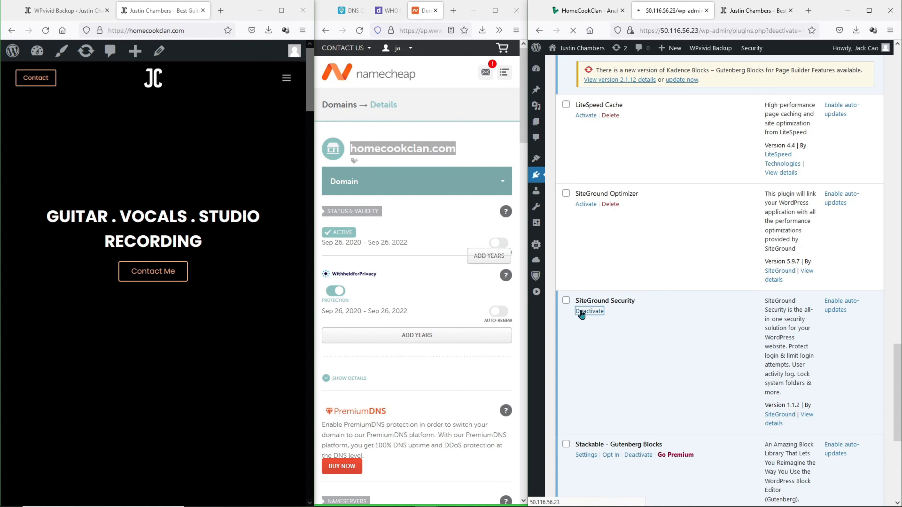
{"action": "scroll", "coordinate": [584, 310], "scroll_direction": "down", "scroll_amount": 14}
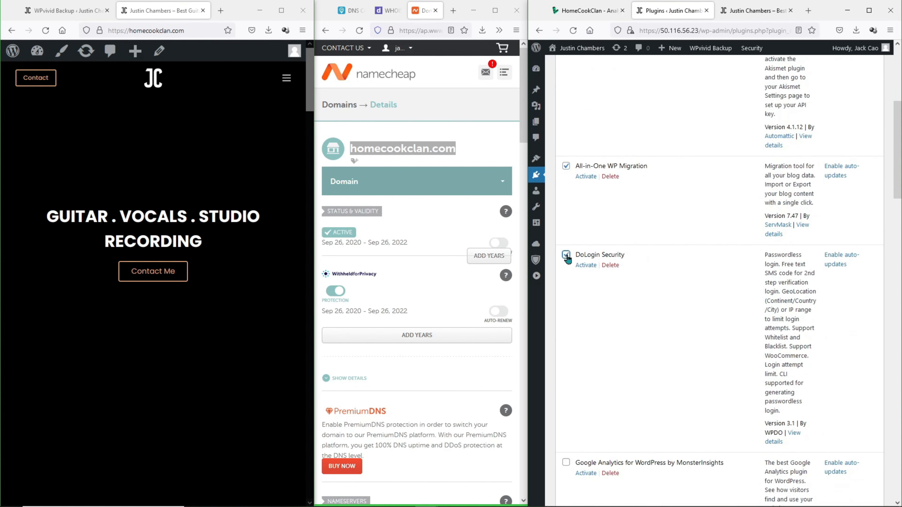
{"action": "right_click", "coordinate": [571, 265]}
{"action": "scroll", "coordinate": [574, 271], "scroll_direction": "down", "scroll_amount": 1}
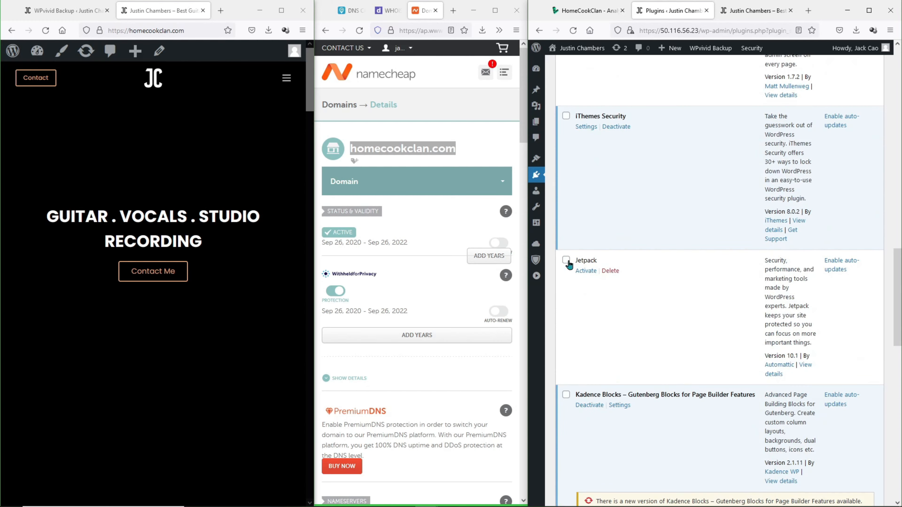
{"action": "scroll", "coordinate": [570, 272], "scroll_direction": "down", "scroll_amount": 10}
- Tick both SiteGround plugins, bulk-delete all ticked plugins, then activate LiteSpeed Cache
{"action": "left_click", "coordinate": [566, 241]}
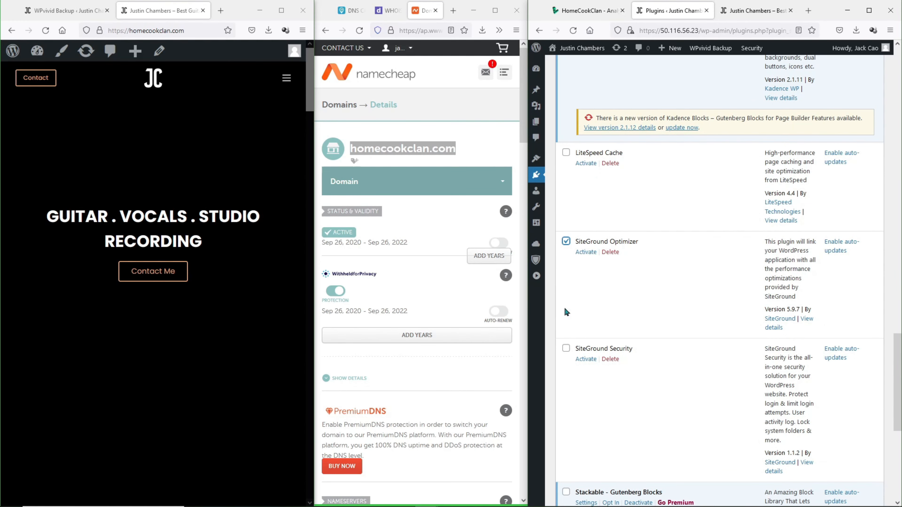
{"action": "left_click", "coordinate": [566, 348]}
{"action": "scroll", "coordinate": [577, 340], "scroll_direction": "down", "scroll_amount": 5}
{"action": "scroll", "coordinate": [578, 330], "scroll_direction": "up", "scroll_amount": 18}
{"action": "scroll", "coordinate": [578, 328], "scroll_direction": "up", "scroll_amount": 10}
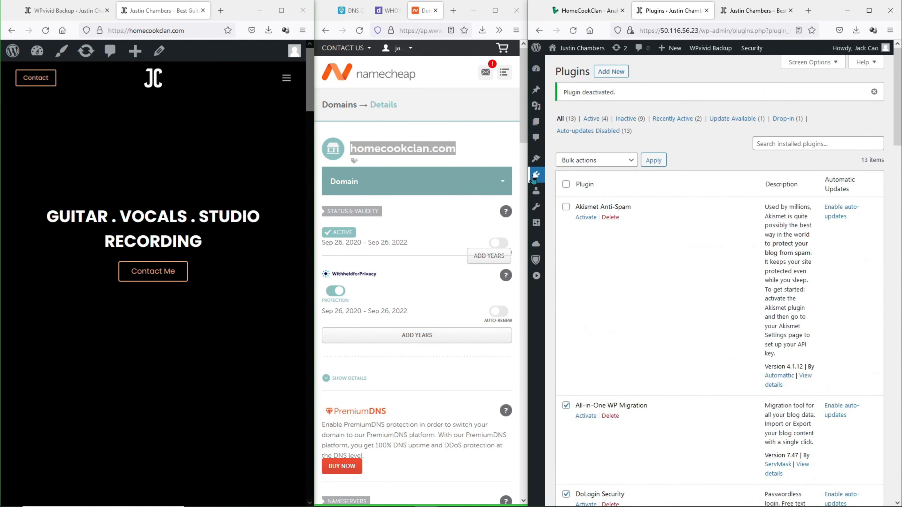
{"action": "left_click_drag", "start_coordinate": [528, 175], "coordinate": [364, 176]}
{"action": "left_click", "coordinate": [492, 148]}
{"action": "left_click", "coordinate": [487, 216]}
{"action": "left_click", "coordinate": [547, 148]}
{"action": "left_click", "coordinate": [673, 289]}
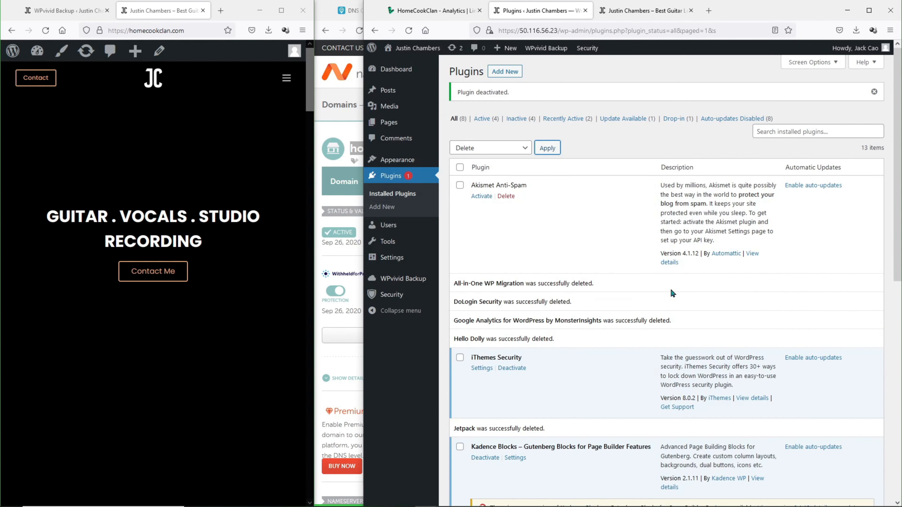
{"action": "scroll", "coordinate": [666, 290], "scroll_direction": "down", "scroll_amount": 8}
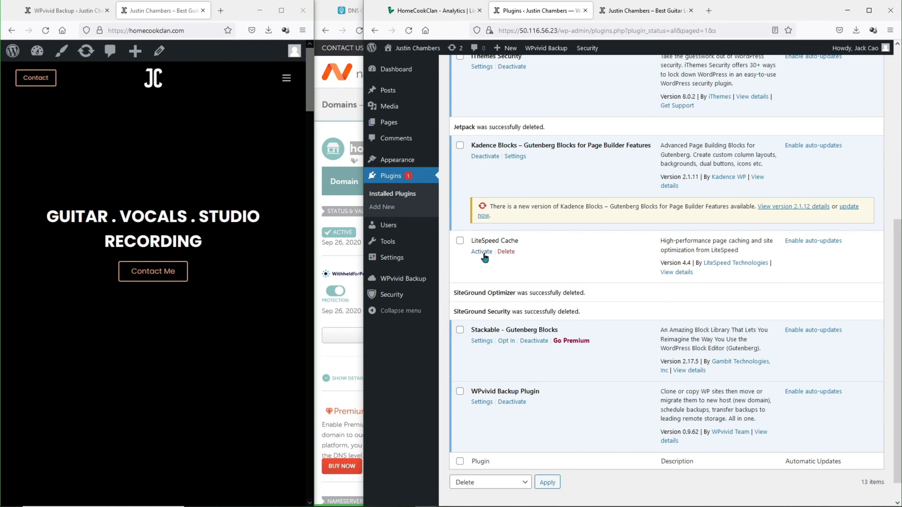
{"action": "left_click", "coordinate": [483, 252]}
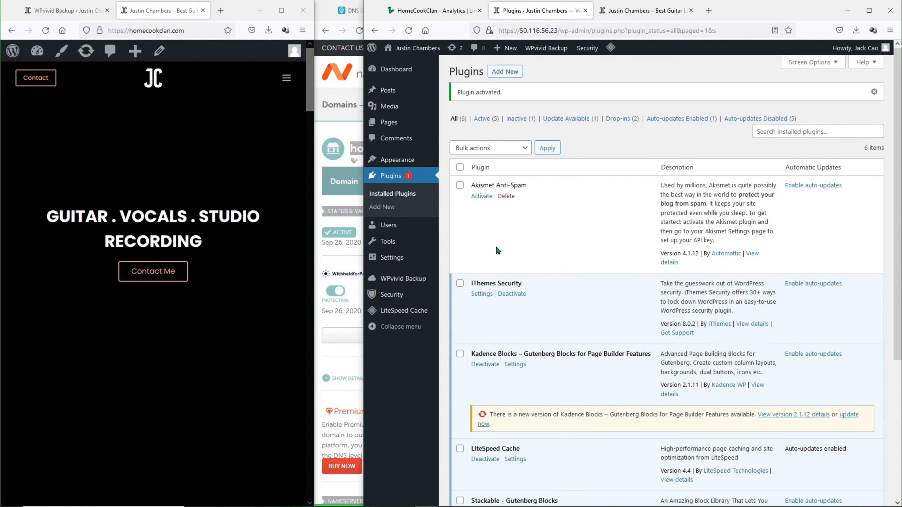
{"action": "mouse_move", "coordinate": [402, 264]}
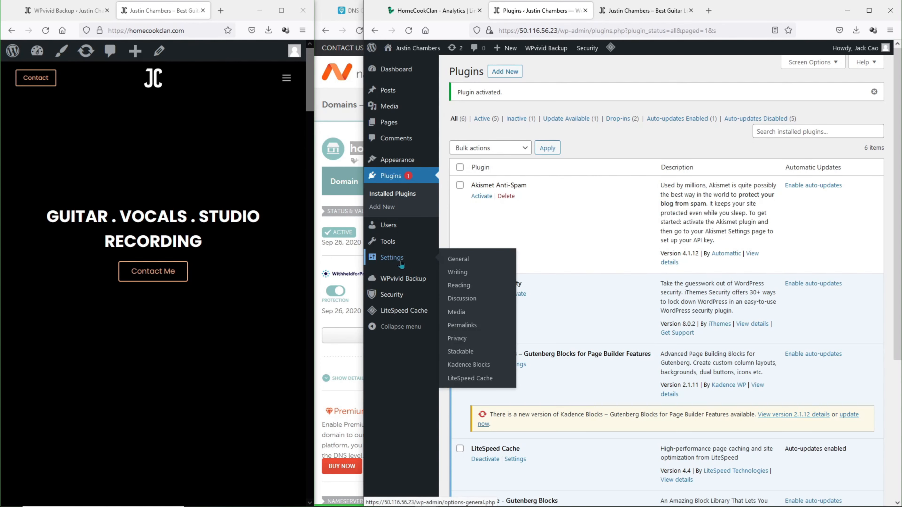
{"action": "left_click", "coordinate": [453, 263]}
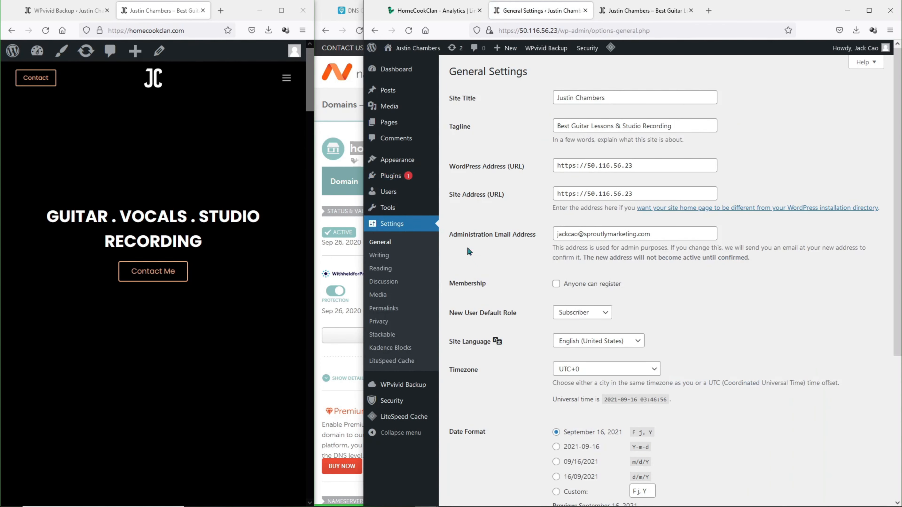
{"action": "left_click_drag", "start_coordinate": [446, 169], "coordinate": [519, 167]}
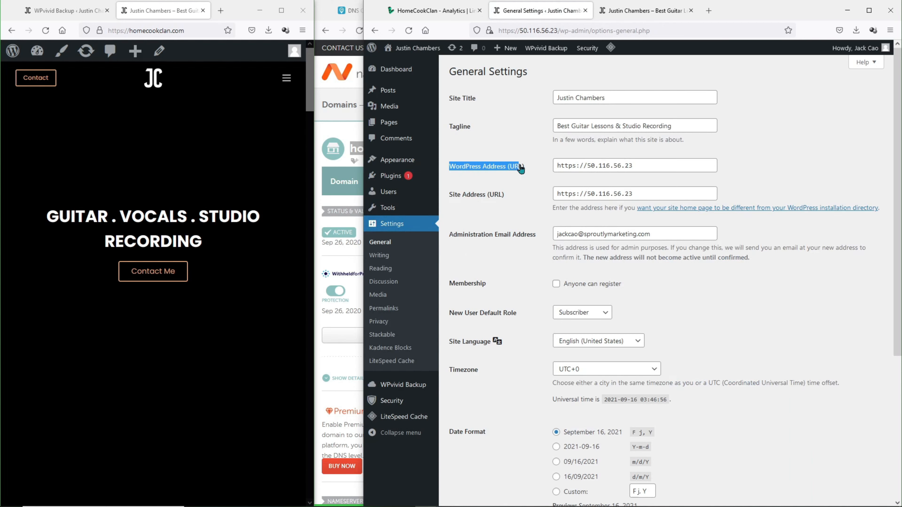
{"action": "left_click", "coordinate": [634, 166]}
{"action": "left_click_drag", "start_coordinate": [634, 166], "coordinate": [541, 170]}
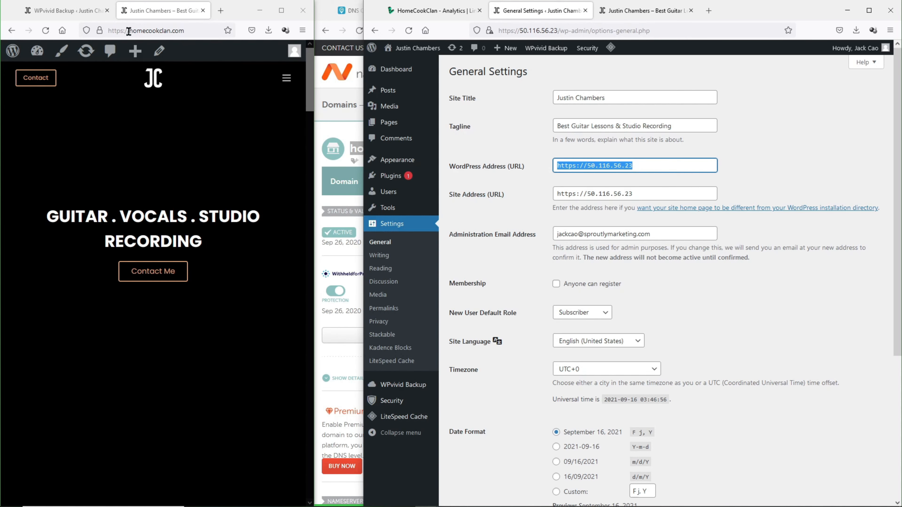
{"action": "left_click_drag", "start_coordinate": [130, 31], "coordinate": [184, 31]}
{"action": "key", "text": "ctrl+c"}
{"action": "left_click_drag", "start_coordinate": [587, 166], "coordinate": [520, 176]}
{"action": "key", "text": "ctrl+v"}
{"action": "left_click_drag", "start_coordinate": [638, 195], "coordinate": [522, 196]}
{"action": "key", "text": "ctrl+v"}
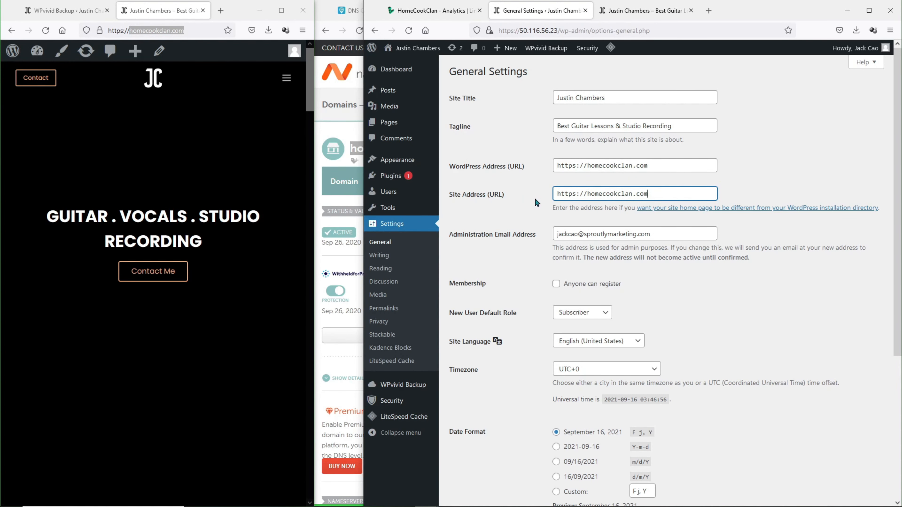
{"action": "scroll", "coordinate": [536, 202], "scroll_direction": "down", "scroll_amount": 5}
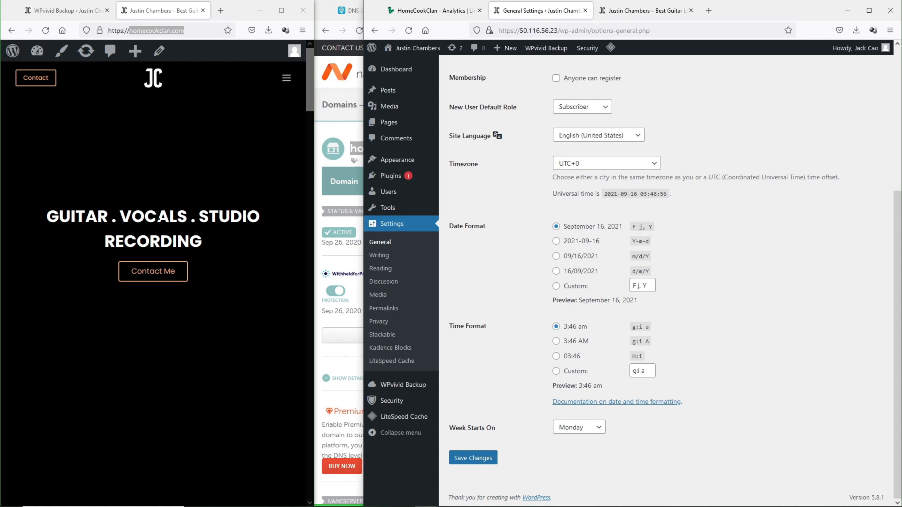
{"action": "left_click", "coordinate": [488, 461]}
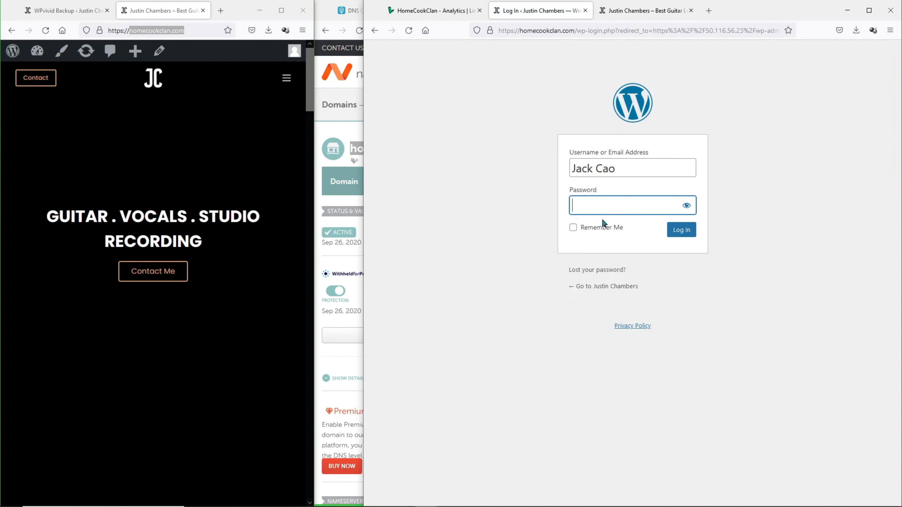
- Log in at homecookclan.com with the admin password, then switch to the HomeCookClan Linode overview
{"action": "type", "text": "***"}
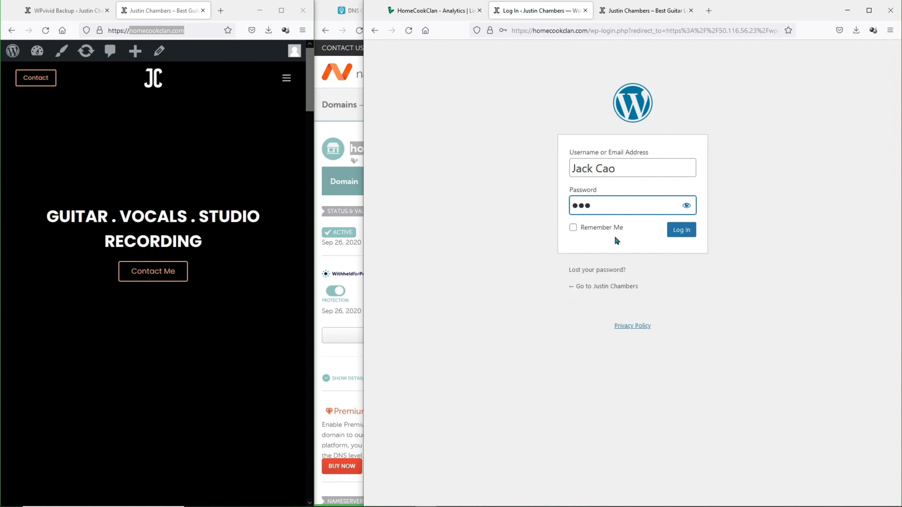
{"action": "type", "text": "***********"}
{"action": "key", "text": "Return"}
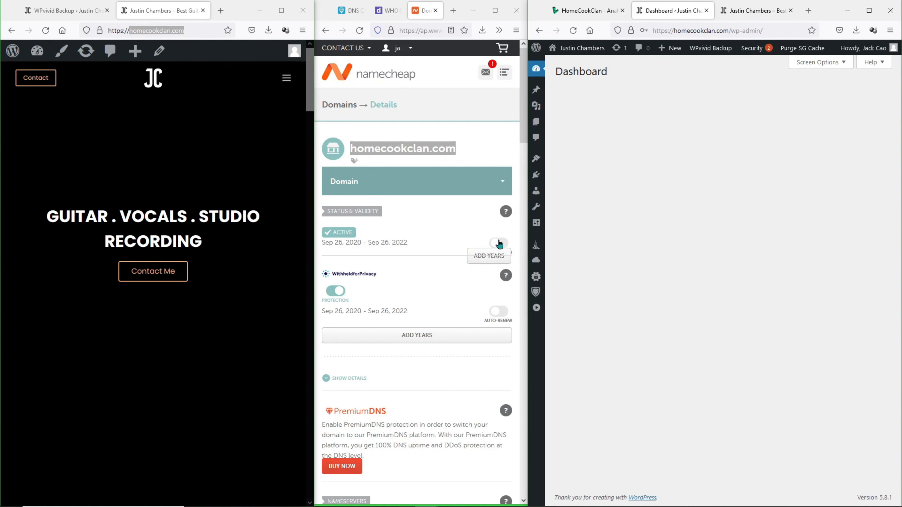
{"action": "scroll", "coordinate": [480, 237], "scroll_direction": "down", "scroll_amount": 7}
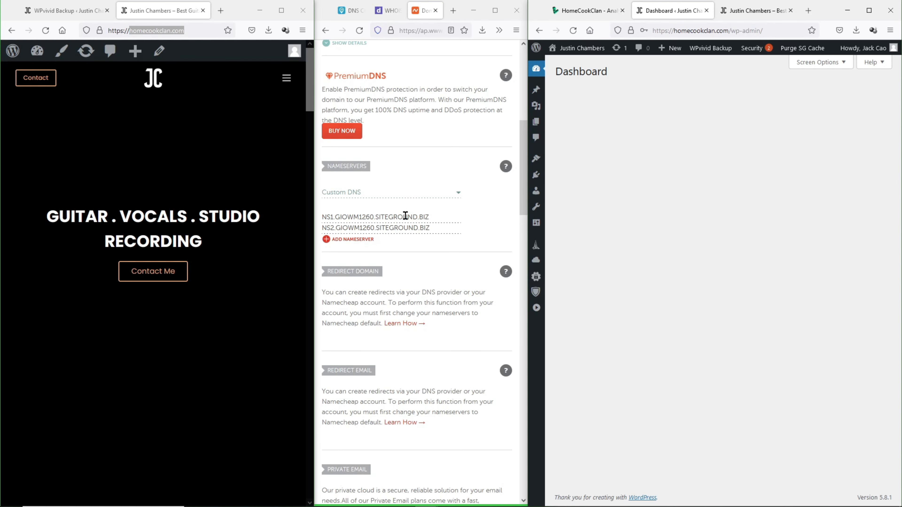
{"action": "left_click", "coordinate": [577, 14]}
- Start a new domain in Linode Domains and fill in homecookclan.com as the domain name
{"action": "left_click_drag", "start_coordinate": [528, 74], "coordinate": [329, 73]}
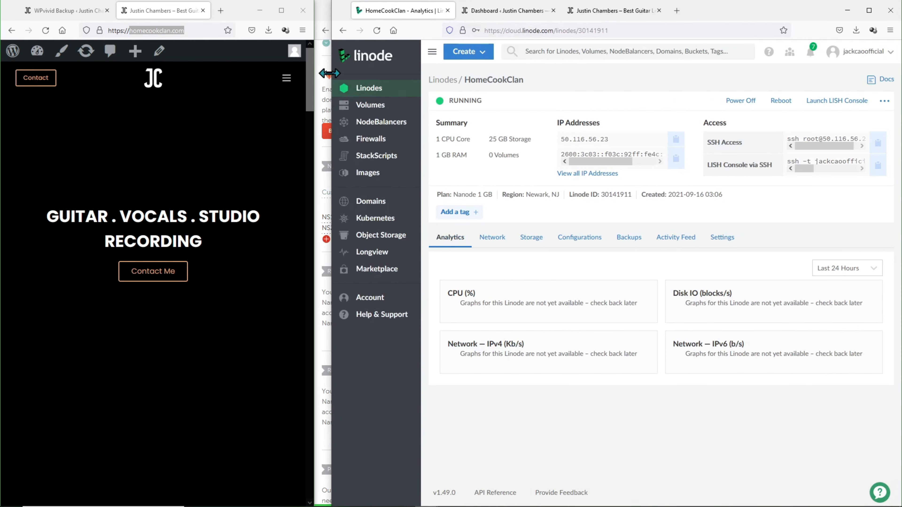
{"action": "left_click", "coordinate": [360, 202]}
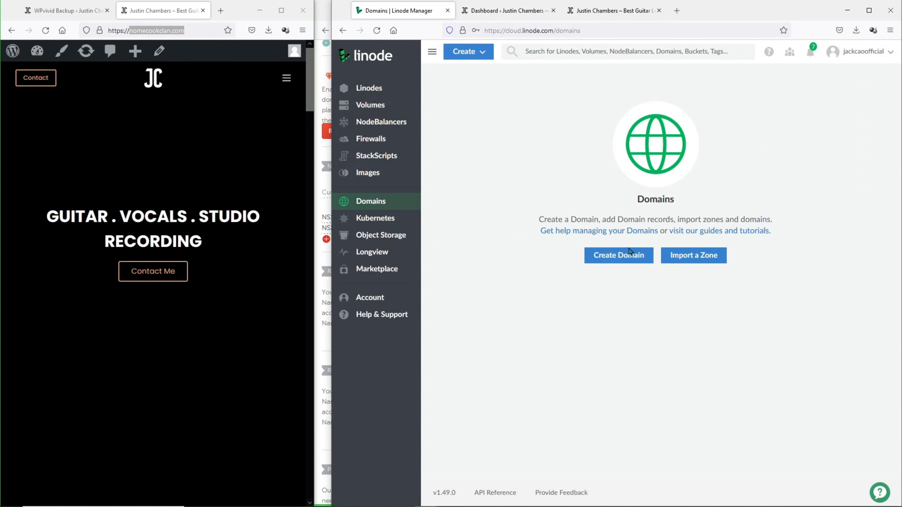
{"action": "left_click", "coordinate": [630, 251]}
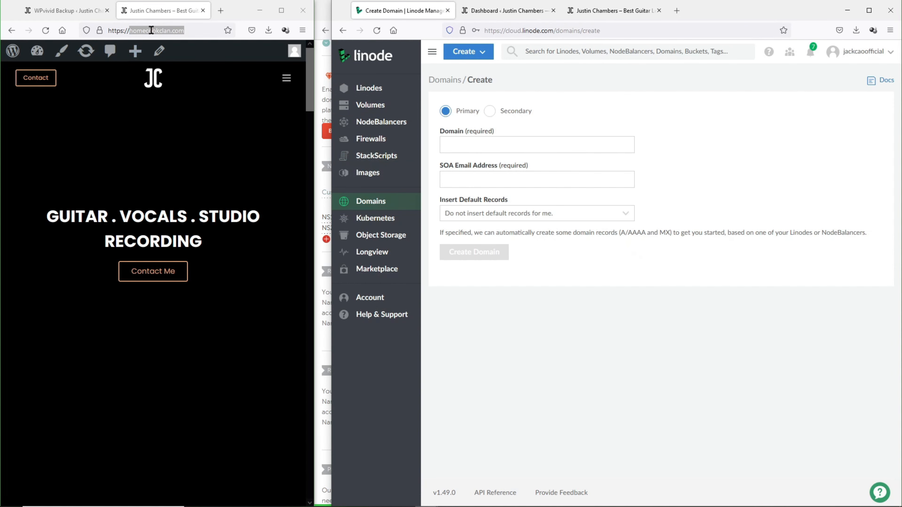
{"action": "left_click", "coordinate": [152, 30]}
{"action": "left_click_drag", "start_coordinate": [190, 30], "coordinate": [130, 33]}
{"action": "key", "text": "ctrl+c"}
{"action": "left_click", "coordinate": [508, 147]}
{"action": "key", "text": "ctrl+v"}
- Enter the SOA e-mail address, insert default records from the HomeCookClan Linode, and create the domain
{"action": "left_click", "coordinate": [547, 184]}
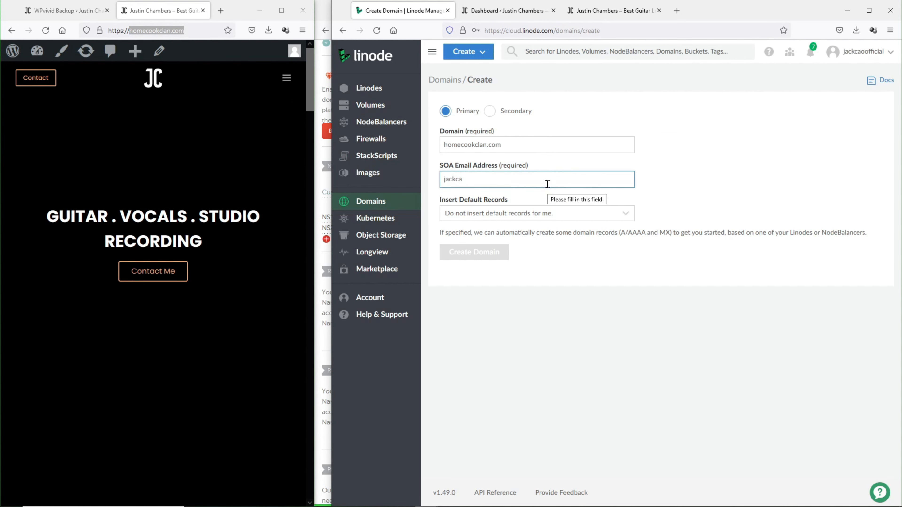
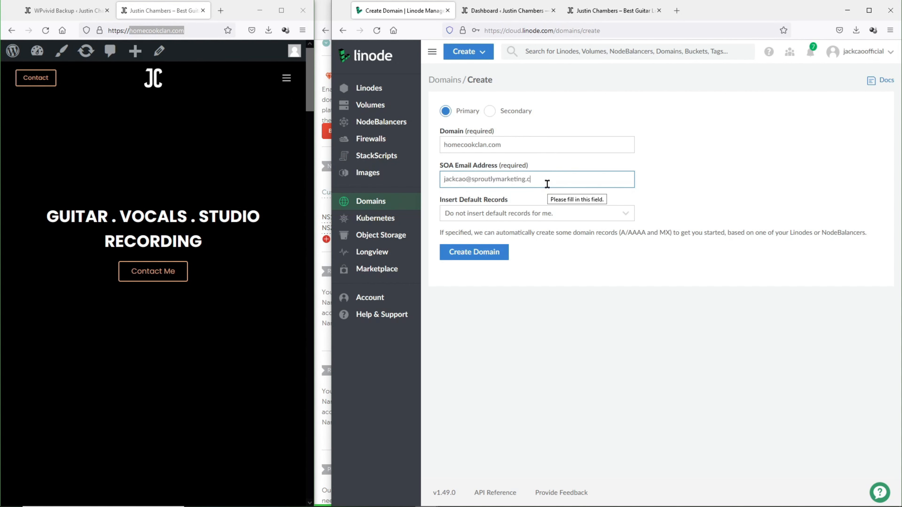
{"action": "left_click", "coordinate": [559, 214]}
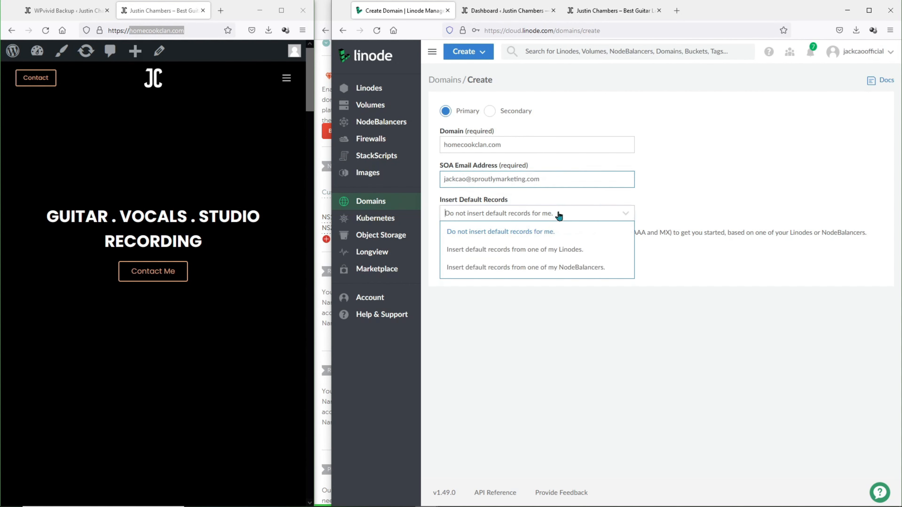
{"action": "left_click", "coordinate": [556, 250]}
{"action": "left_click", "coordinate": [553, 258]}
{"action": "left_click", "coordinate": [547, 273]}
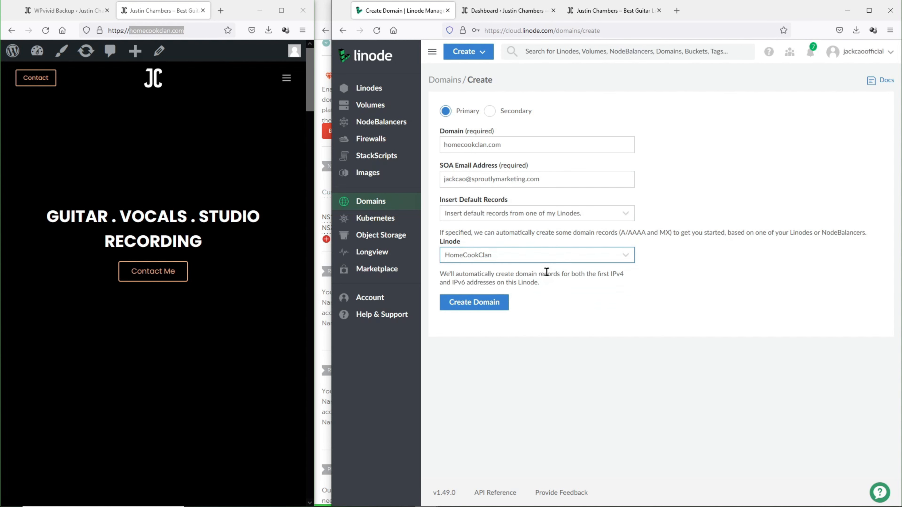
{"action": "left_click", "coordinate": [503, 303]}
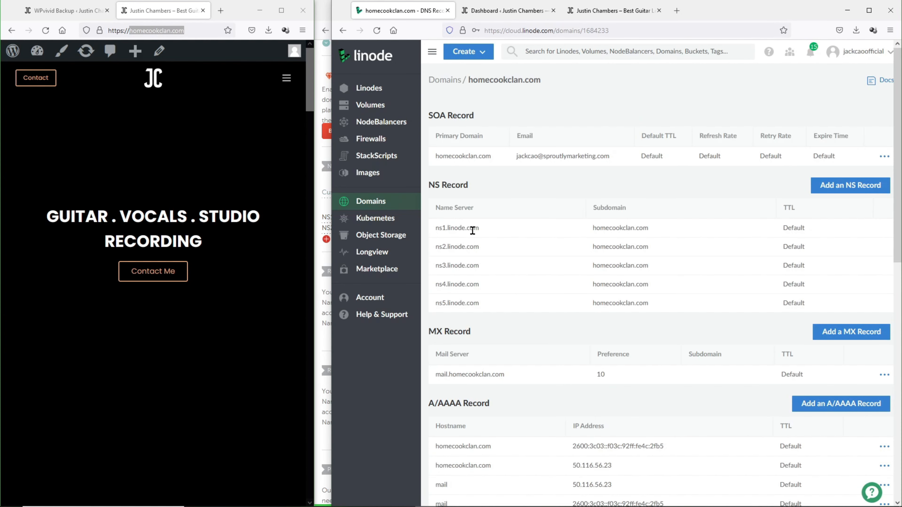
{"action": "scroll", "coordinate": [465, 235], "scroll_direction": "down", "scroll_amount": 7}
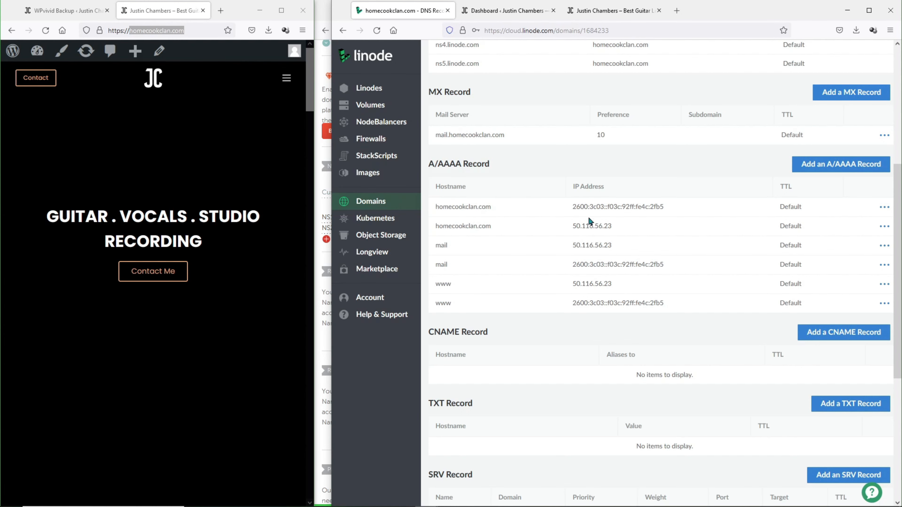
{"action": "scroll", "coordinate": [588, 218], "scroll_direction": "up", "scroll_amount": 7}
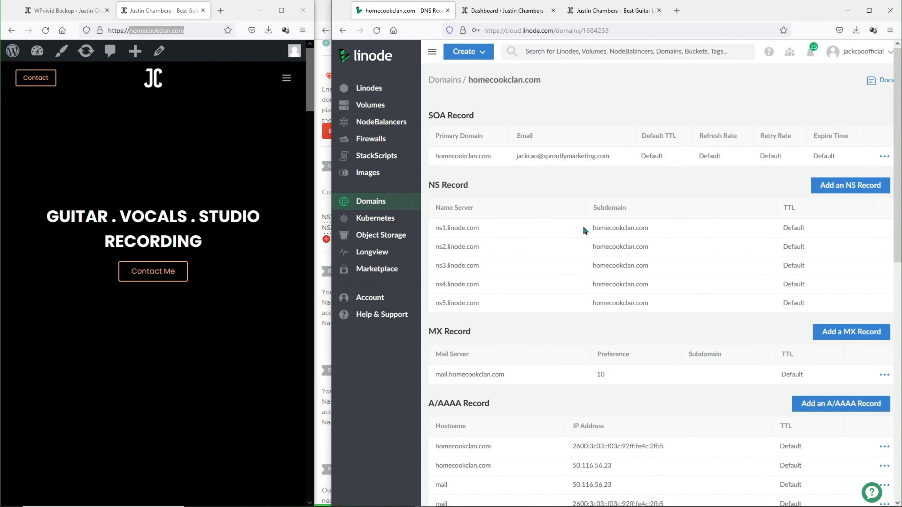
- Replace the first SiteGround nameserver in Namecheap with ns1.linode.com copied from Linode
{"action": "left_click_drag", "start_coordinate": [583, 227], "coordinate": [434, 230]}
{"action": "key", "text": "ctrl+c"}
{"action": "left_click_drag", "start_coordinate": [332, 230], "coordinate": [528, 231]}
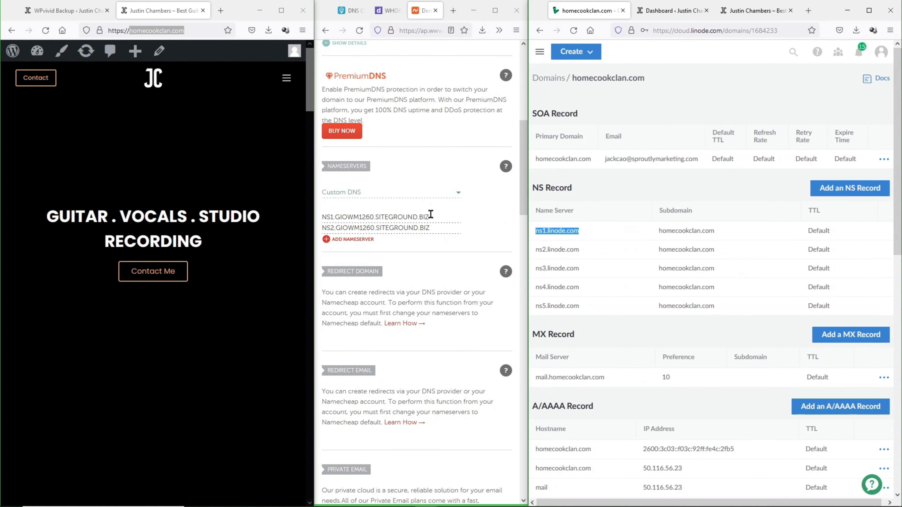
{"action": "left_click", "coordinate": [431, 209]}
{"action": "scroll", "coordinate": [433, 210], "scroll_direction": "up", "scroll_amount": 10}
{"action": "left_click_drag", "start_coordinate": [548, 87], "coordinate": [787, 132]}
{"action": "left_click_drag", "start_coordinate": [314, 168], "coordinate": [162, 165]}
{"action": "left_click_drag", "start_coordinate": [782, 119], "coordinate": [578, 173]}
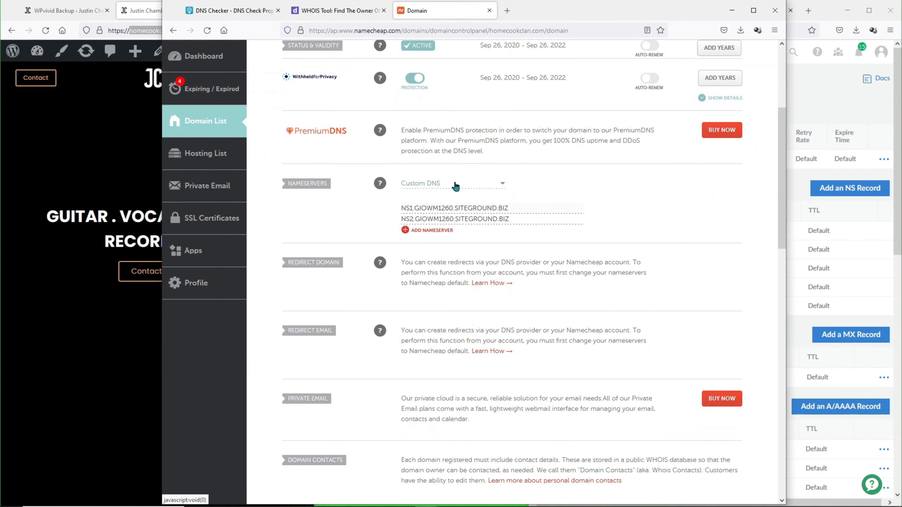
{"action": "triple_click", "coordinate": [494, 206]}
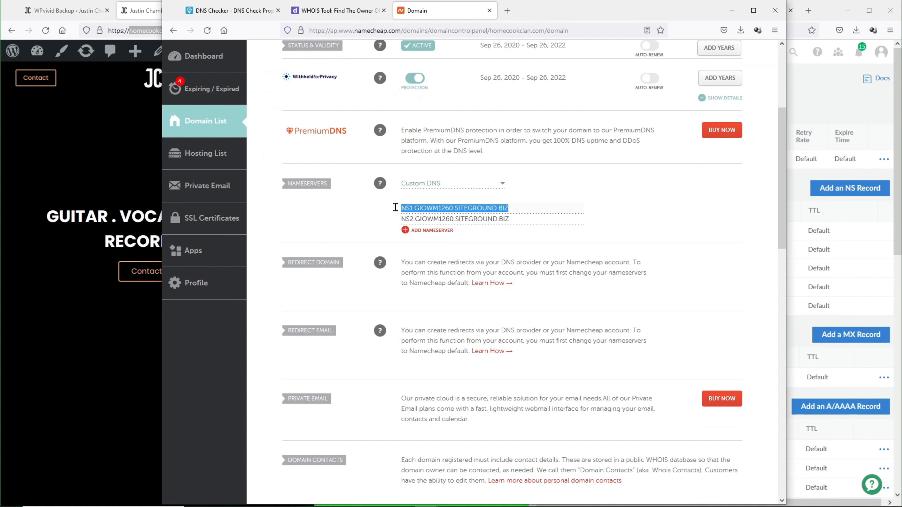
{"action": "key", "text": "ctrl+v"}
- Replace the second SiteGround nameserver with ns2.linode.com and save the custom DNS
{"action": "key", "text": "alt+Tab"}
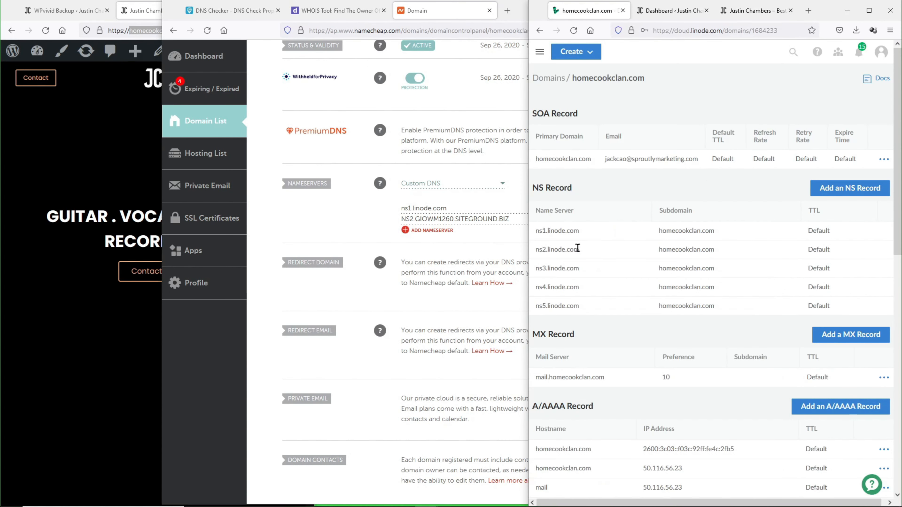
{"action": "left_click_drag", "start_coordinate": [579, 250], "coordinate": [530, 250]}
{"action": "key", "text": "ctrl+c"}
{"action": "key", "text": "alt+Tab"}
{"action": "left_click_drag", "start_coordinate": [519, 218], "coordinate": [390, 219]}
{"action": "key", "text": "ctrl+v"}
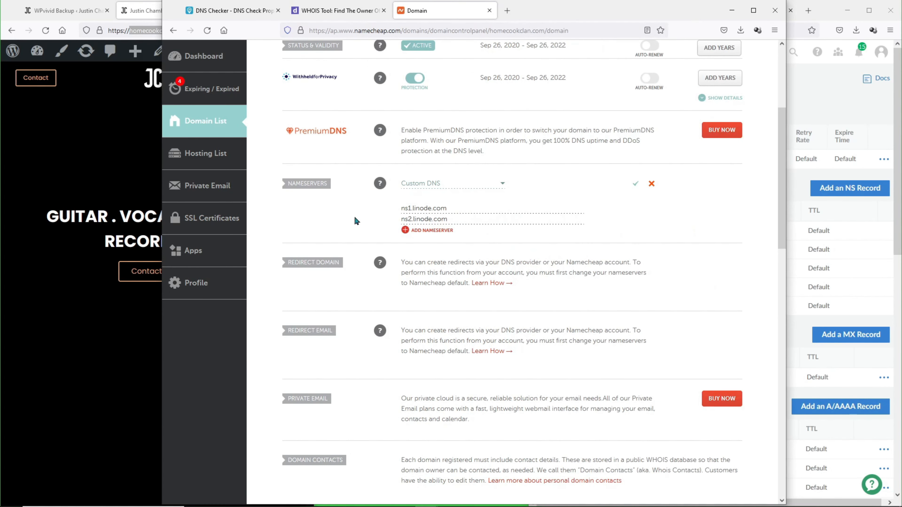
{"action": "left_click", "coordinate": [636, 183]}
{"action": "left_click_drag", "start_coordinate": [787, 129], "coordinate": [534, 129]}
{"action": "left_click_drag", "start_coordinate": [161, 155], "coordinate": [314, 152]}
{"action": "left_click_drag", "start_coordinate": [535, 120], "coordinate": [214, 156]}
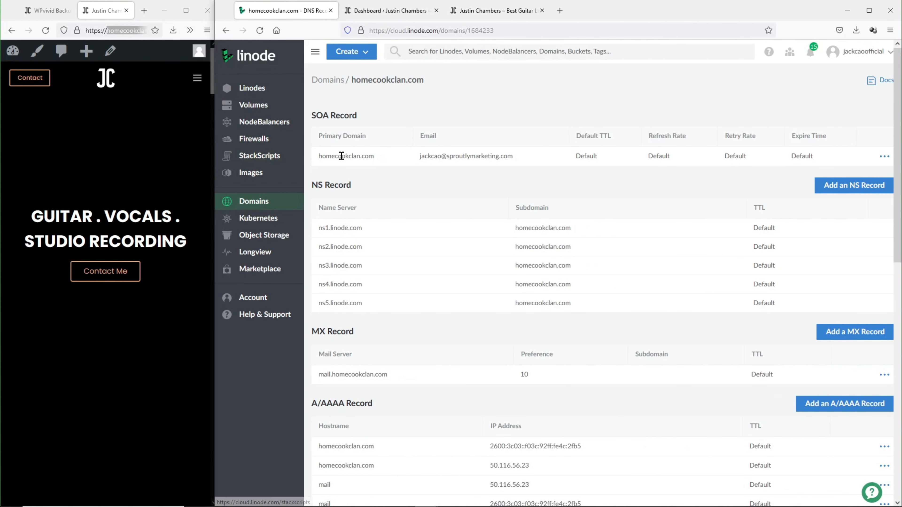
- Open the HomeCookClan Linode's LISH console and log in as root
{"action": "left_click", "coordinate": [252, 88]}
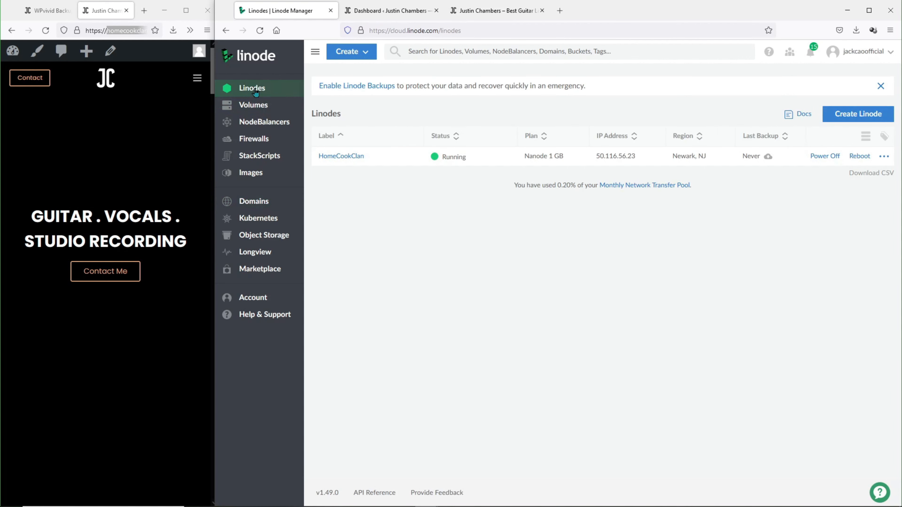
{"action": "left_click", "coordinate": [332, 156]}
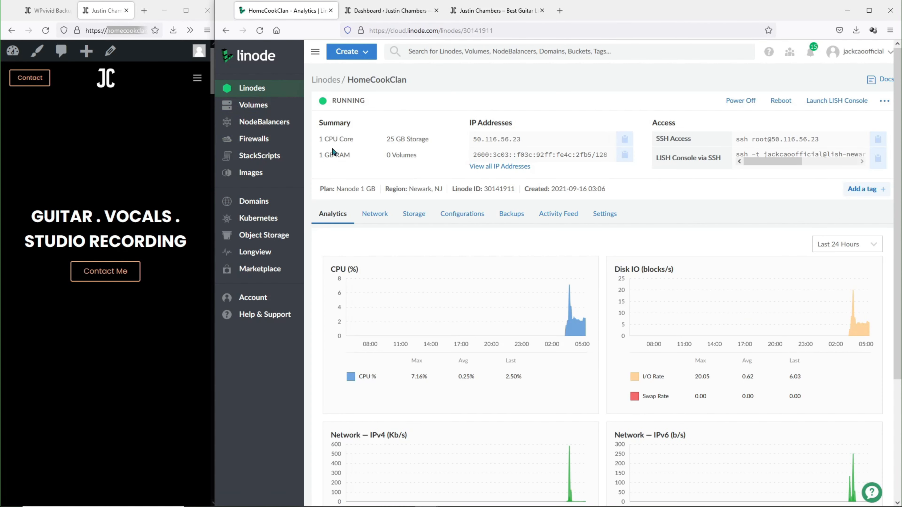
{"action": "left_click", "coordinate": [837, 101]}
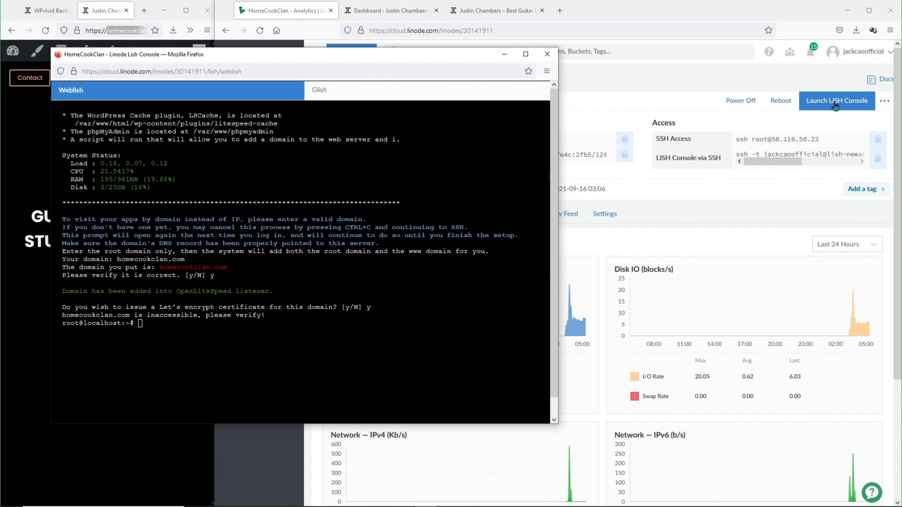
{"action": "type", "text": "root"}
{"action": "key", "text": "Return"}
{"action": "type", "text": "exit"}
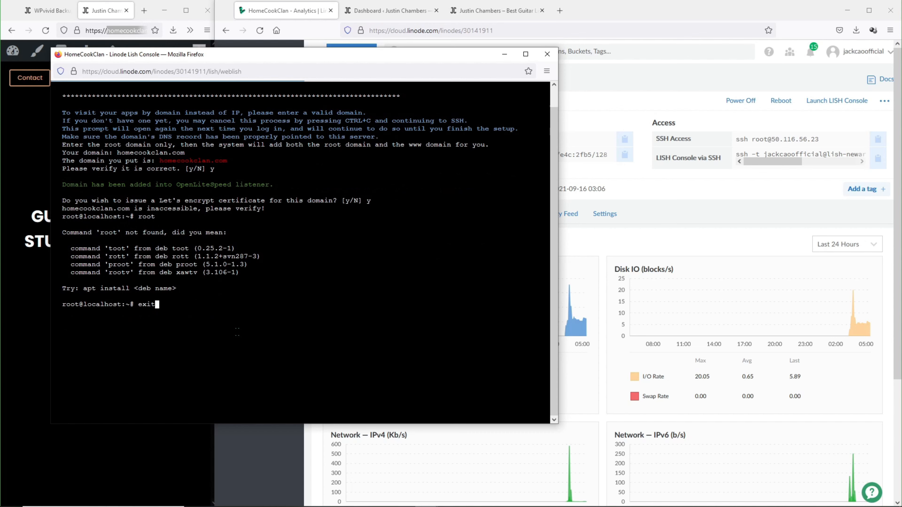
{"action": "key", "text": "Return"}
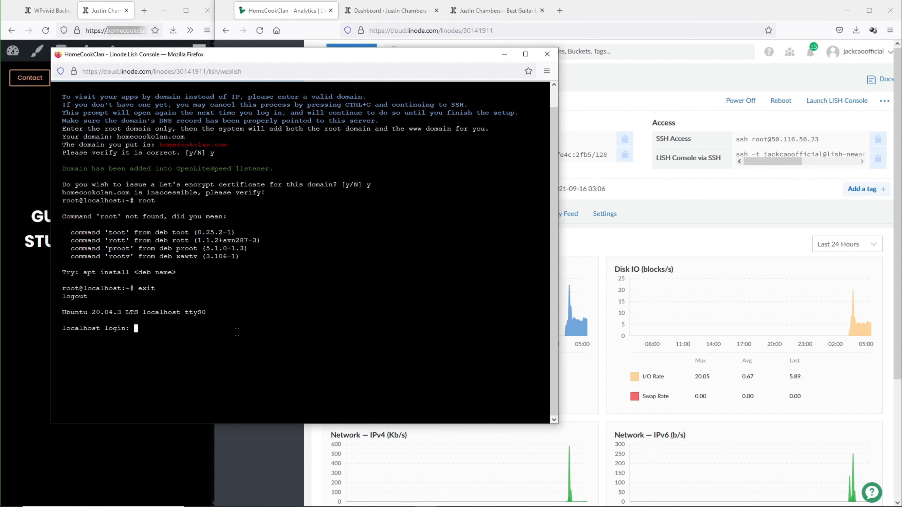
{"action": "type", "text": "root"}
{"action": "key", "text": "Return"}
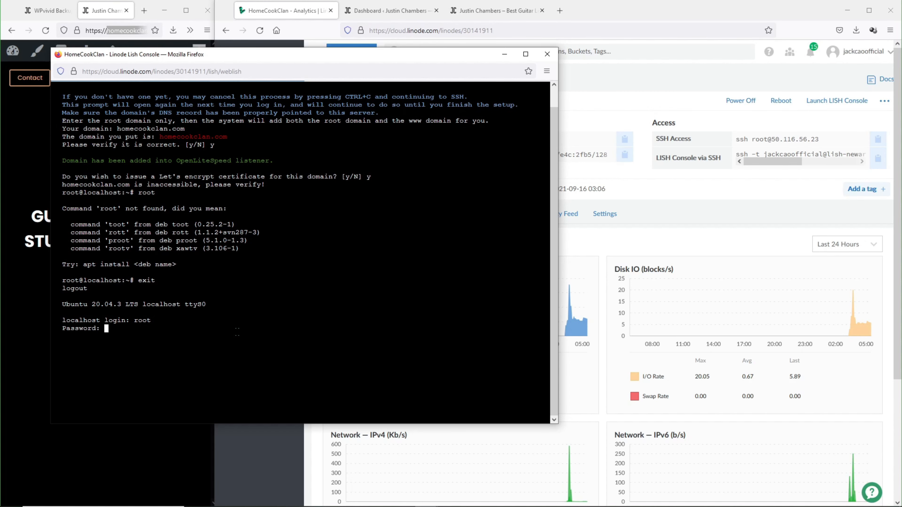
{"action": "key", "text": "Return"}
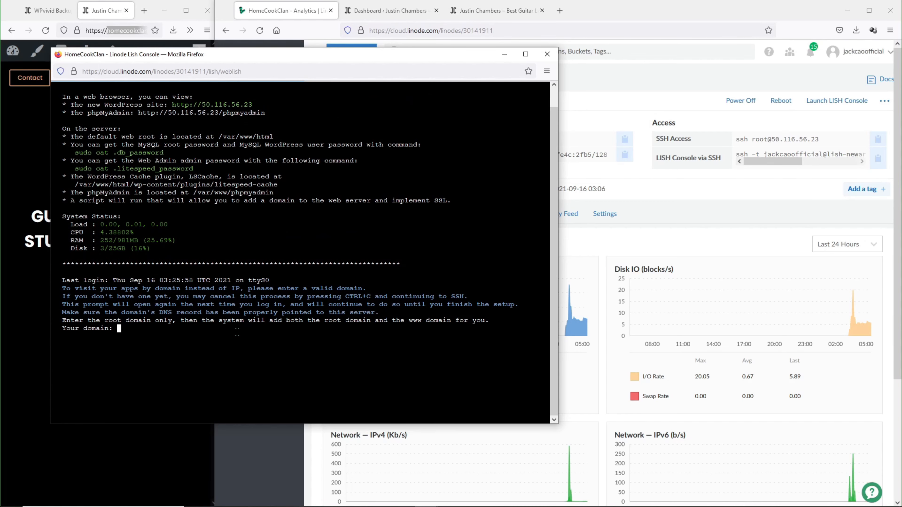
- Enter homecookclan.com in the setup script and answer y to both prompts
{"action": "type", "text": "homecookclan.com"}
{"action": "key", "text": "Return"}
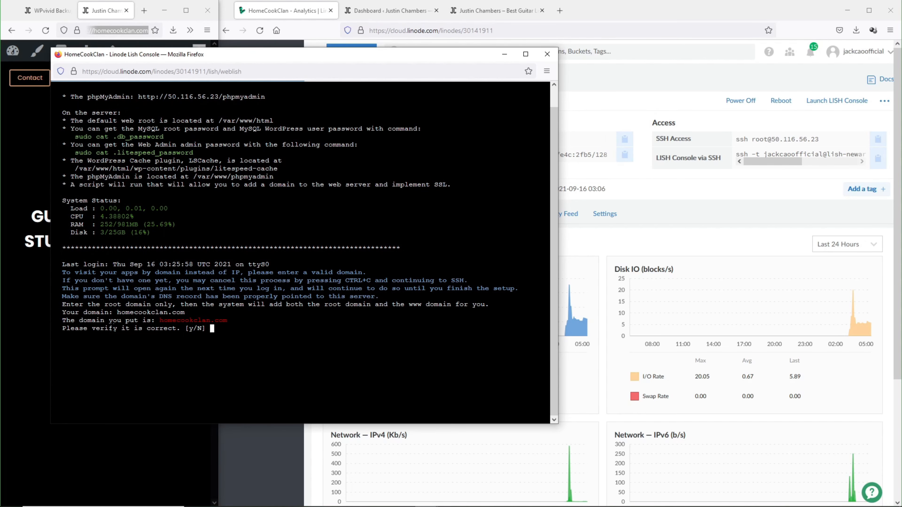
{"action": "type", "text": "y"}
{"action": "key", "text": "Return"}
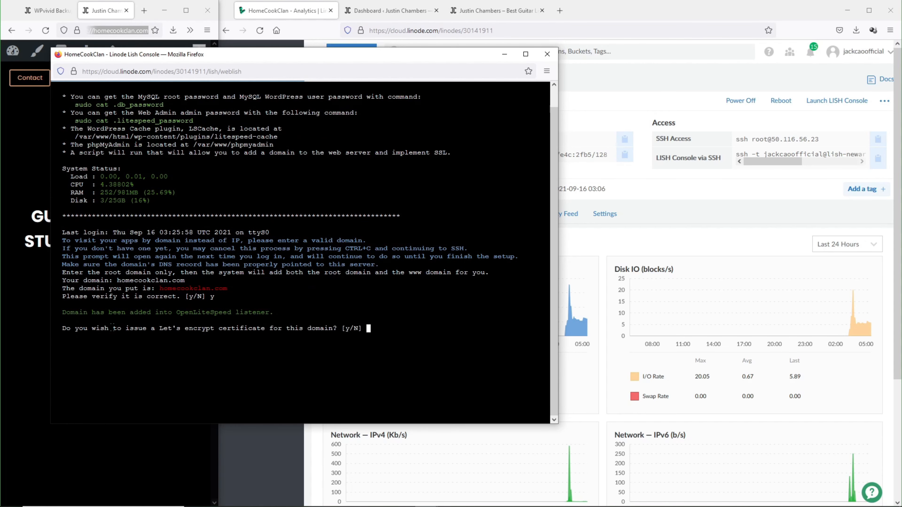
{"action": "type", "text": "y"}
{"action": "key", "text": "Return"}
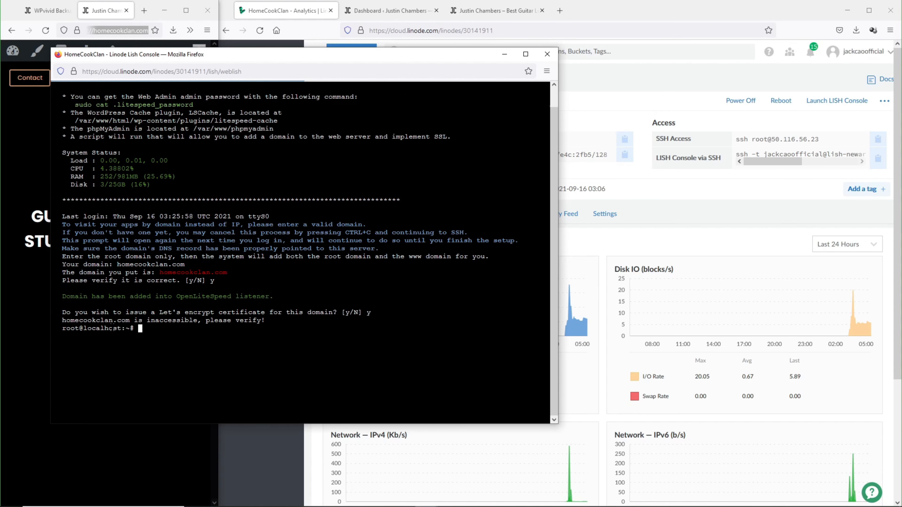
{"action": "left_click_drag", "start_coordinate": [62, 321], "coordinate": [267, 321]}
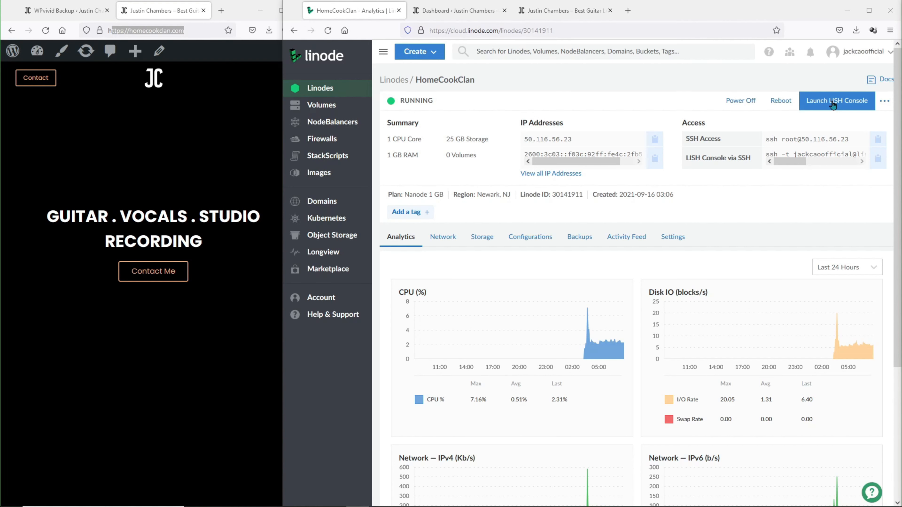
- In a fresh LISH console, log in as root, enter homecookclan.com, and confirm issuing a Let's Encrypt certificate
{"action": "left_click", "coordinate": [832, 103]}
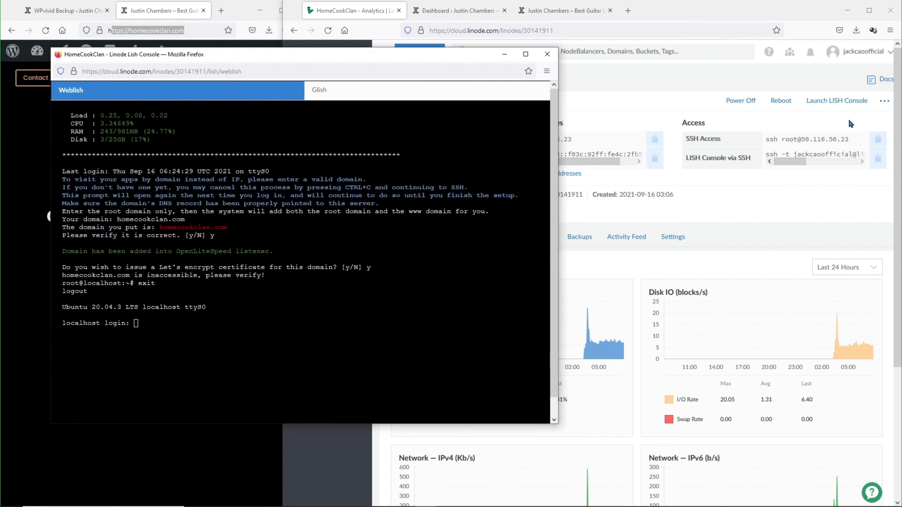
{"action": "left_click", "coordinate": [197, 373]}
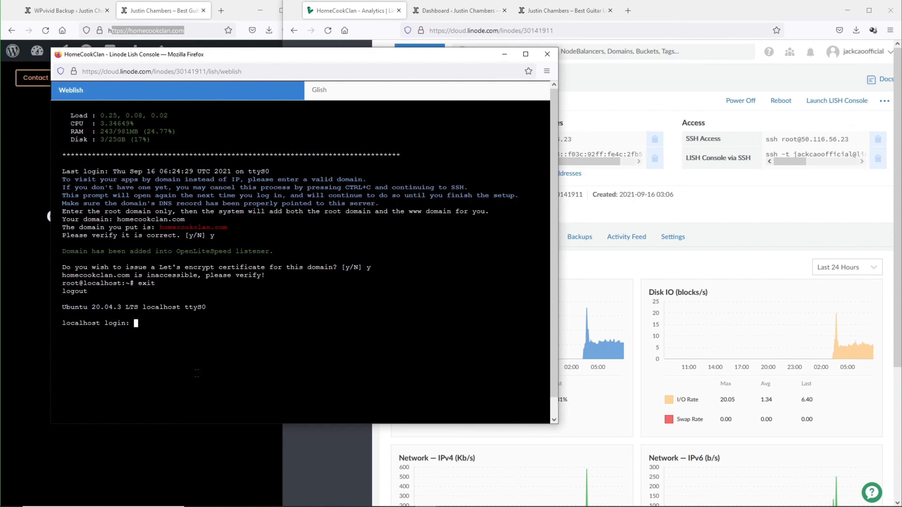
{"action": "type", "text": "root"}
{"action": "key", "text": "Return"}
{"action": "key", "text": "Return"}
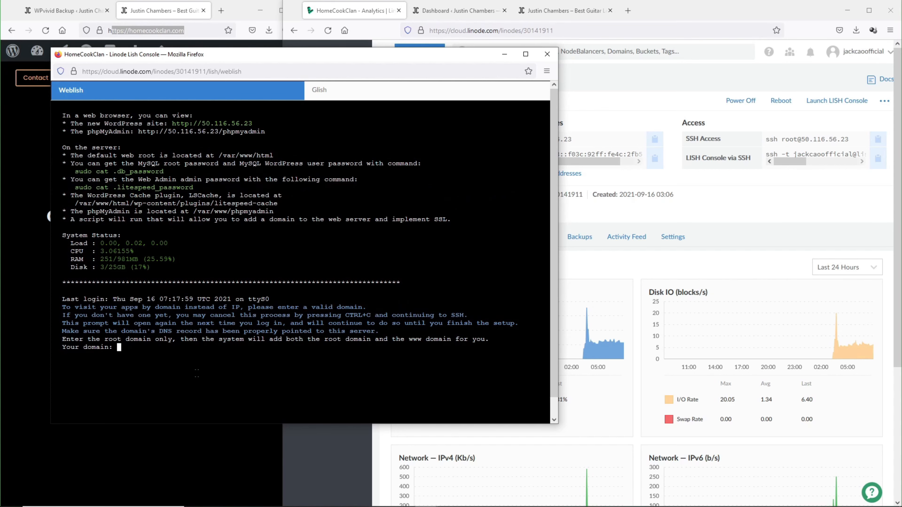
{"action": "type", "text": "homecookclan.com"}
{"action": "key", "text": "Return"}
{"action": "type", "text": "y"}
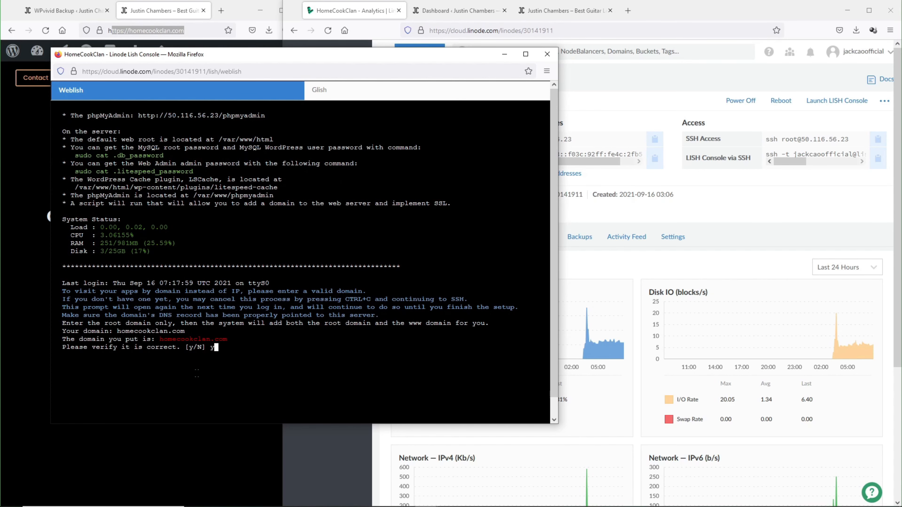
{"action": "key", "text": "Return"}
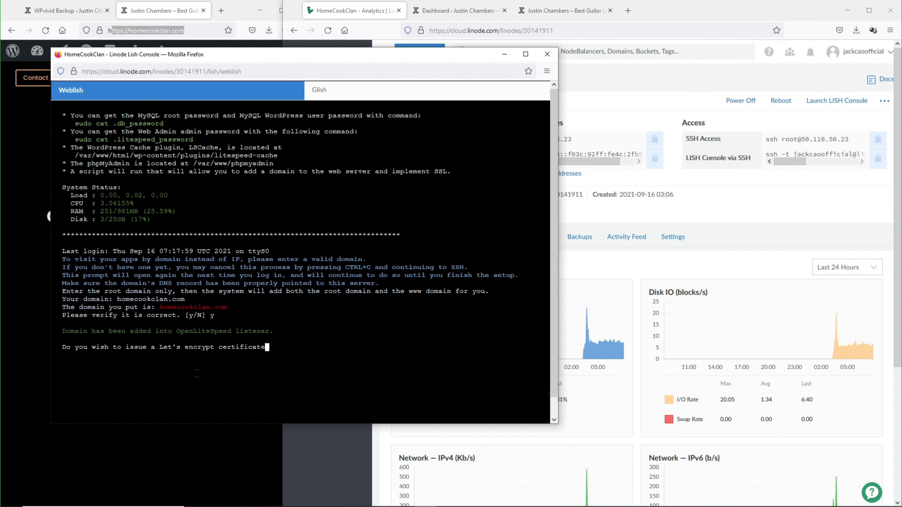
{"action": "type", "text": "y"}
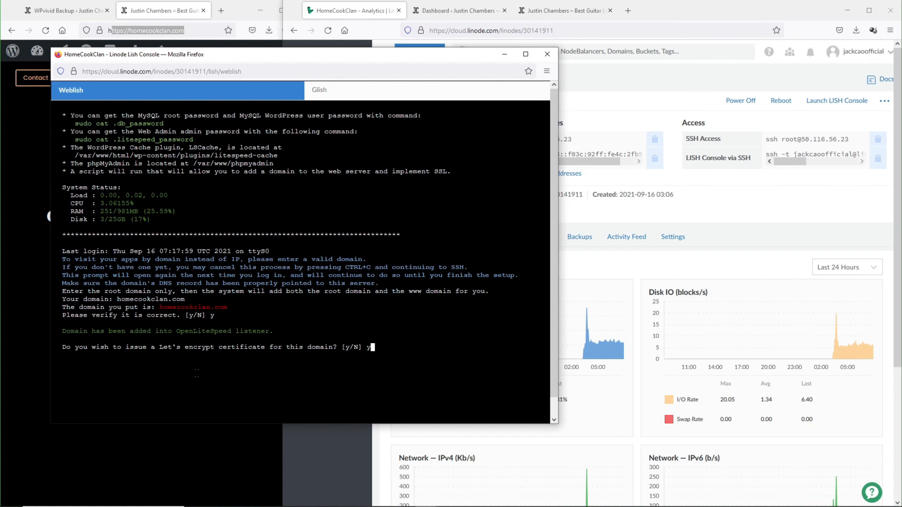
{"action": "key", "text": "Return"}
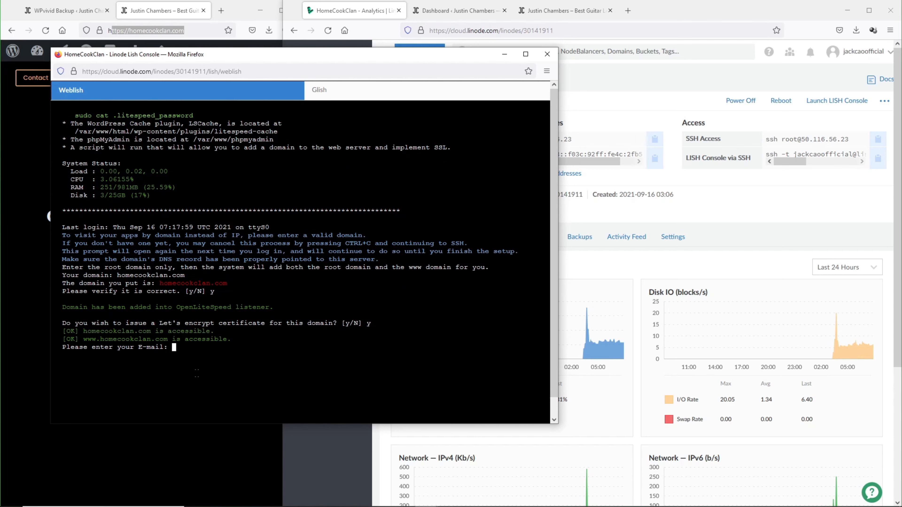
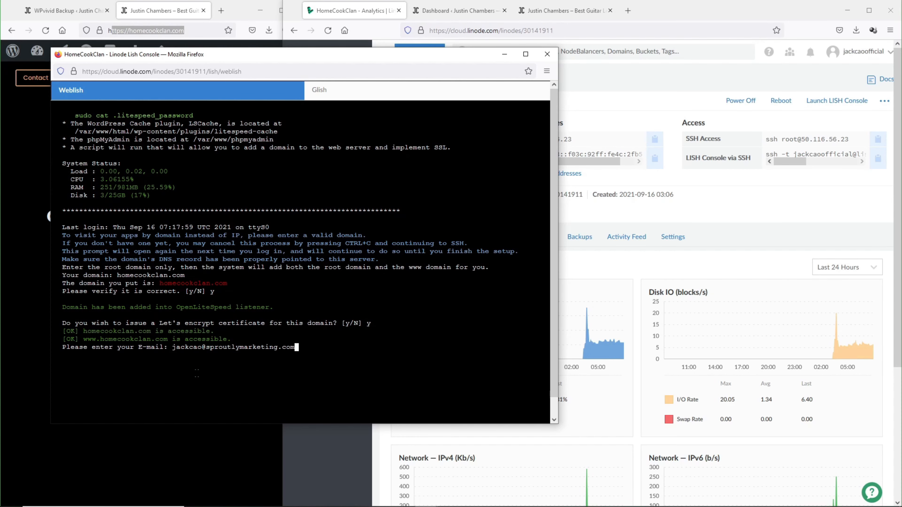
- Enter and confirm the contact e-mail, answer y to forcing HTTPS and updating, then close the console
{"action": "key", "text": "Return"}
{"action": "type", "text": "y"}
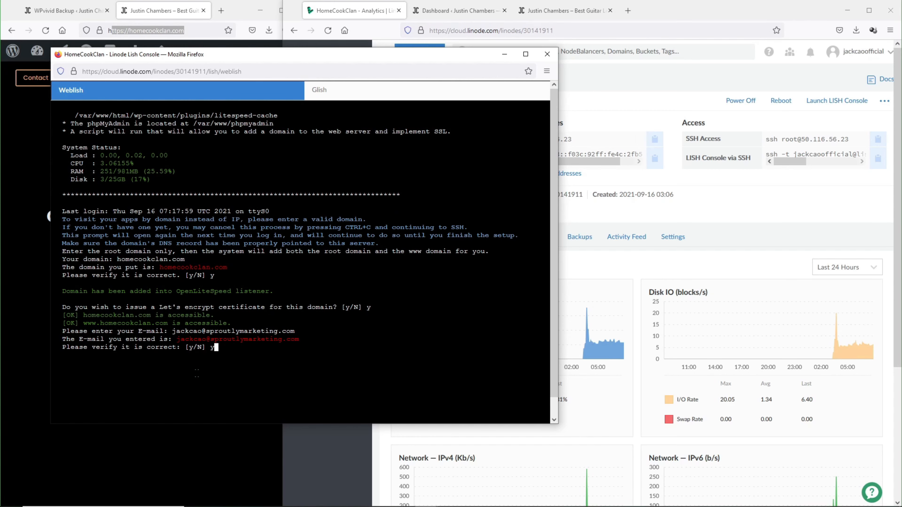
{"action": "key", "text": "Return"}
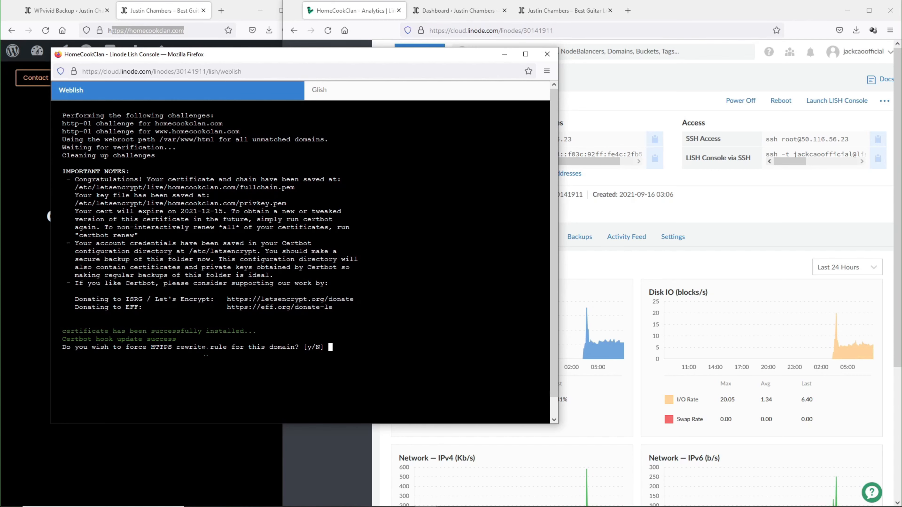
{"action": "type", "text": "y"}
{"action": "key", "text": "Return"}
{"action": "type", "text": "y"}
{"action": "key", "text": "Return"}
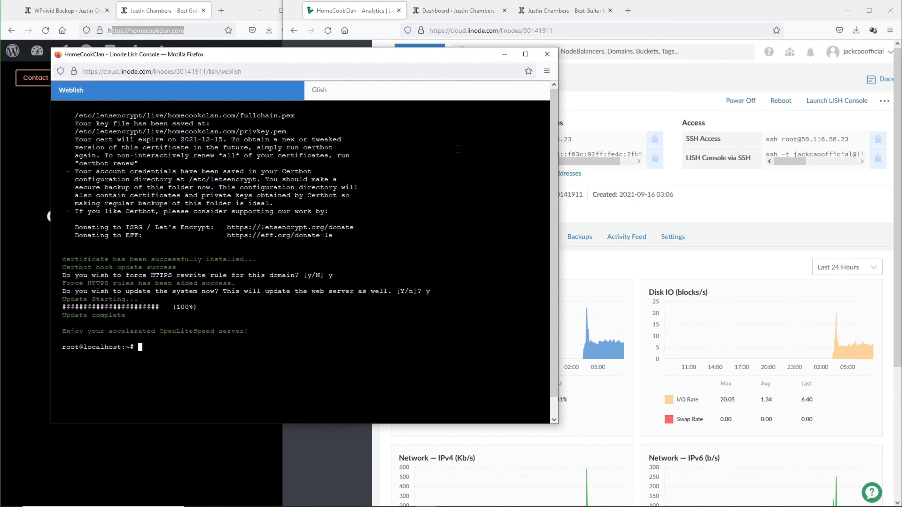
{"action": "left_click", "coordinate": [548, 55]}
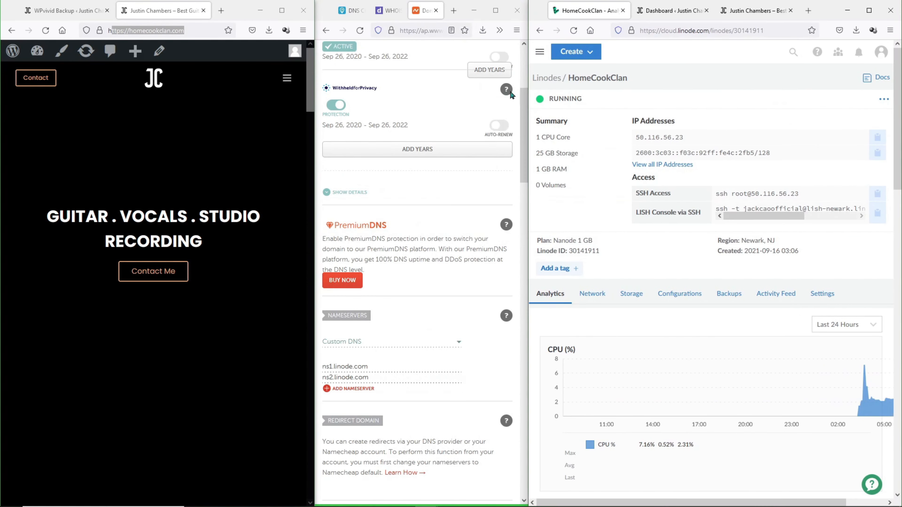
- Rerun the DNS Checker A-record lookup for homecookclan.com and review the propagation results
{"action": "left_click", "coordinate": [352, 10]}
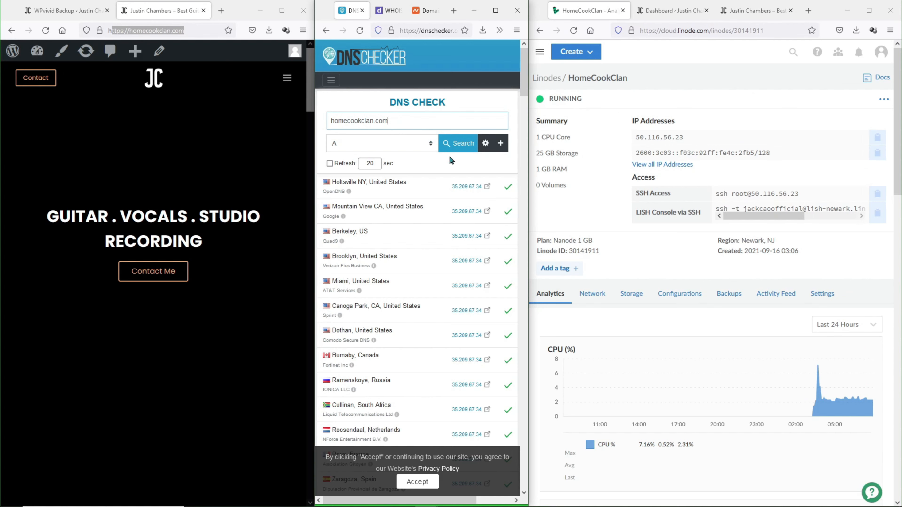
{"action": "left_click", "coordinate": [457, 151]}
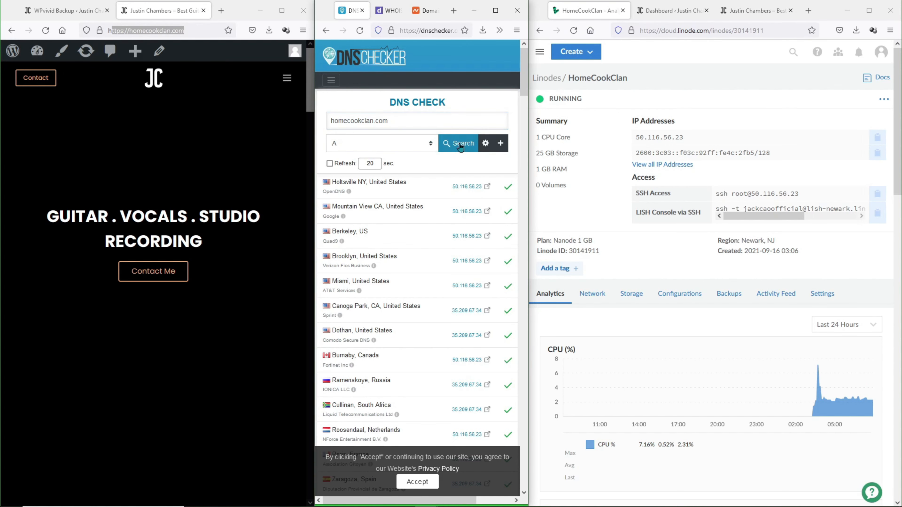
{"action": "scroll", "coordinate": [462, 267], "scroll_direction": "down", "scroll_amount": 3}
{"action": "scroll", "coordinate": [462, 269], "scroll_direction": "down", "scroll_amount": 10}
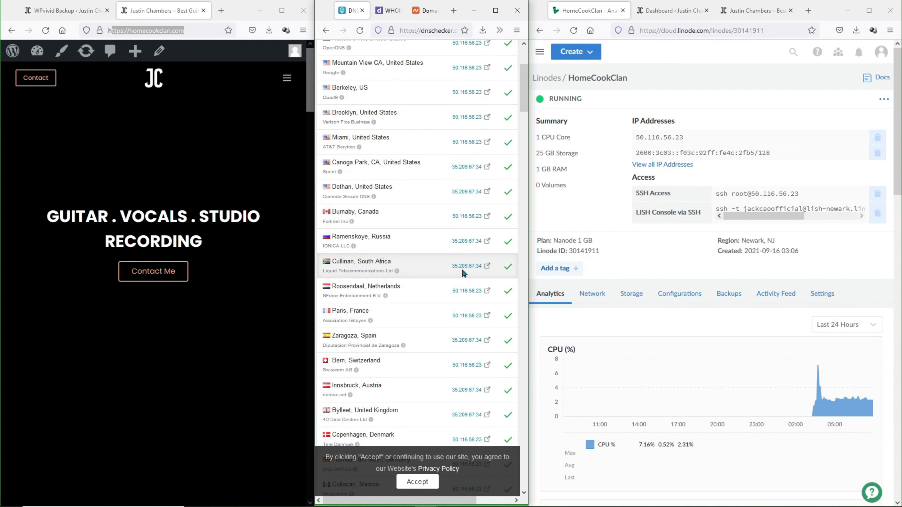
{"action": "scroll", "coordinate": [462, 269], "scroll_direction": "up", "scroll_amount": 10}
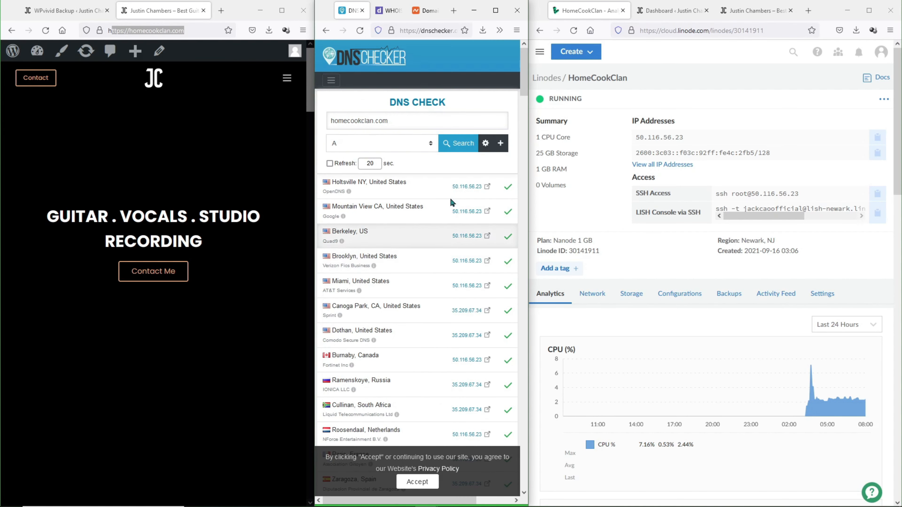
- Run a WHOIS lookup for homecookclan.com
{"action": "left_click", "coordinate": [388, 10]}
{"action": "scroll", "coordinate": [417, 288], "scroll_direction": "up", "scroll_amount": 10}
{"action": "left_click", "coordinate": [417, 288]}
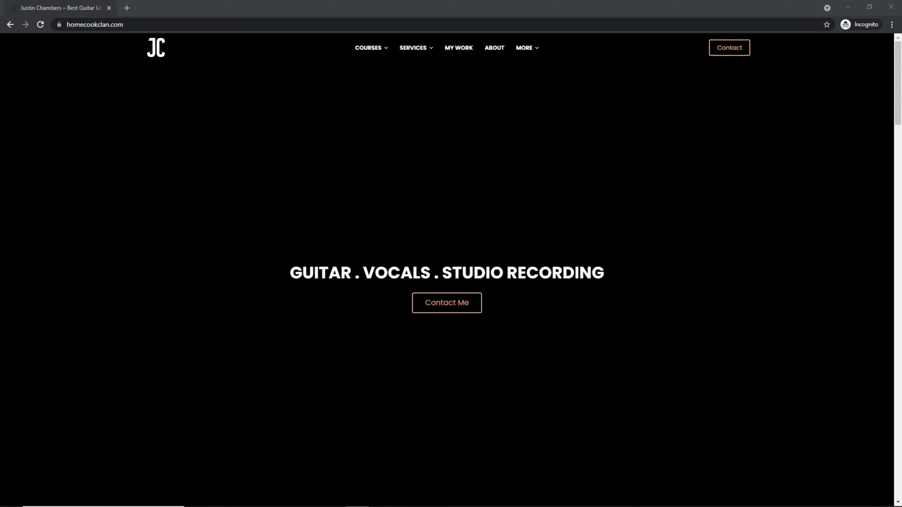
- Log in at homecookclan.com/wp-admin with the admin username and password
{"action": "left_click", "coordinate": [265, 27]}
{"action": "type", "text": "/wp-admin"}
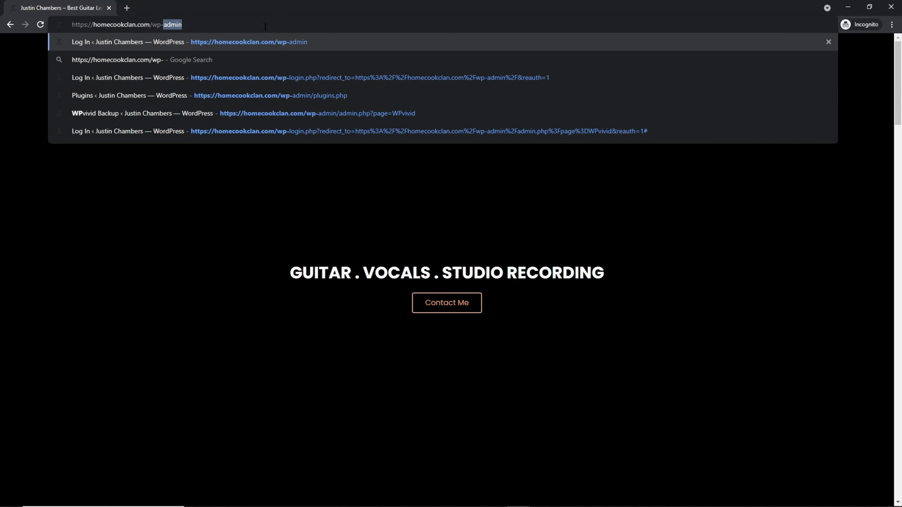
{"action": "key", "text": "Return"}
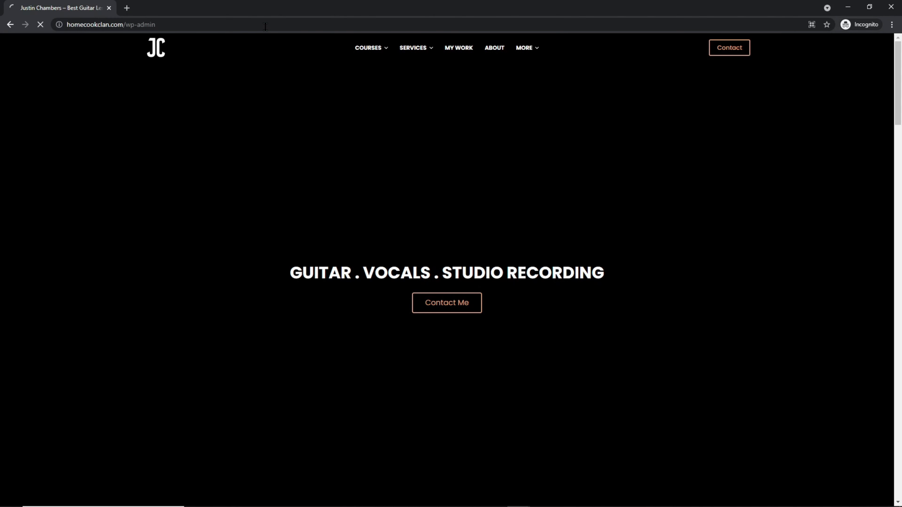
{"action": "key", "text": "Tab"}
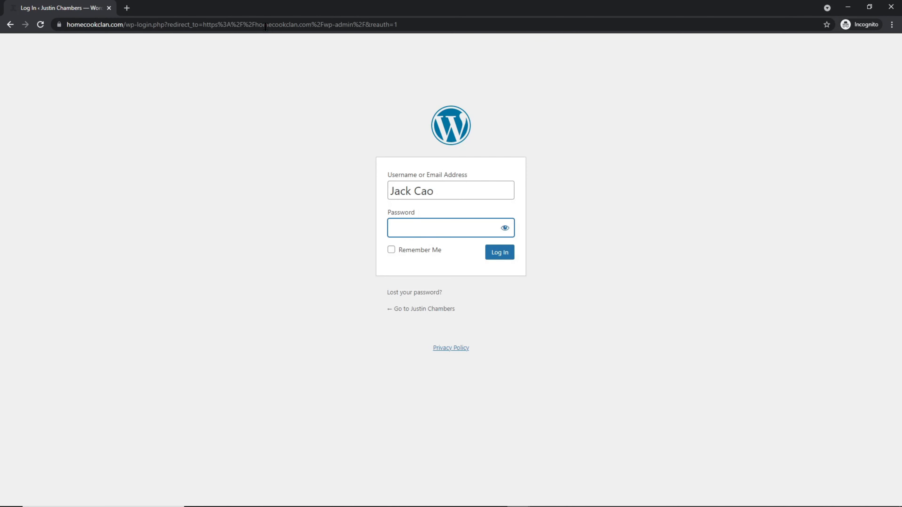
{"action": "type", "text": "••••••••••••••••"}
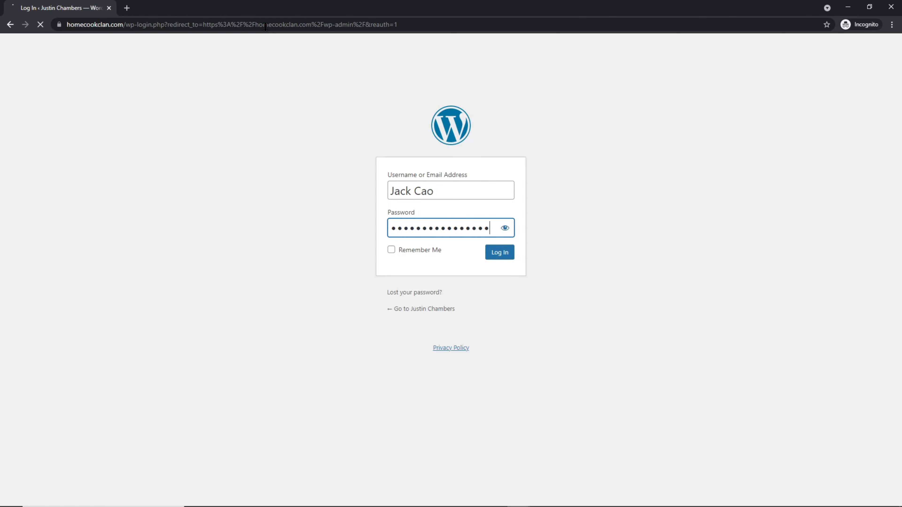
{"action": "key", "text": "Return"}
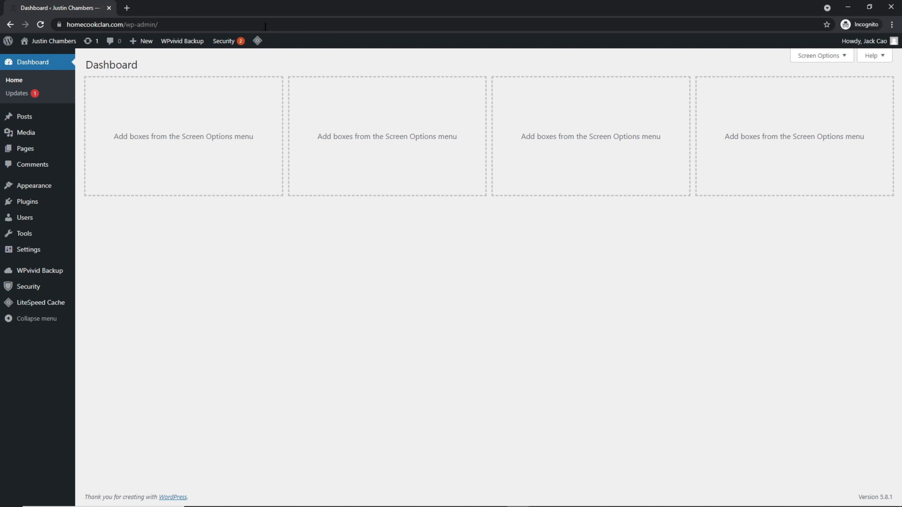
{"action": "mouse_move", "coordinate": [55, 306]}
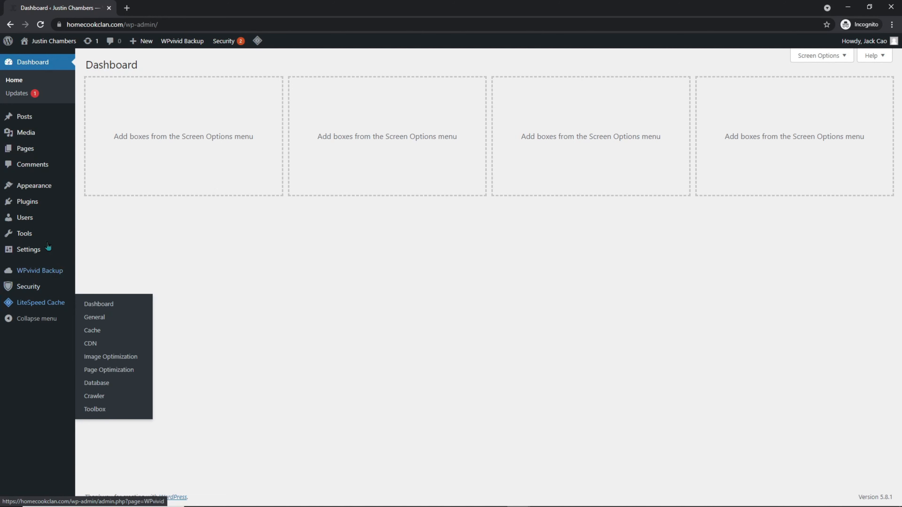
- Switch Guest Mode ON in LiteSpeed Cache General settings and save the changes
{"action": "mouse_move", "coordinate": [31, 202]}
{"action": "left_click", "coordinate": [102, 202]}
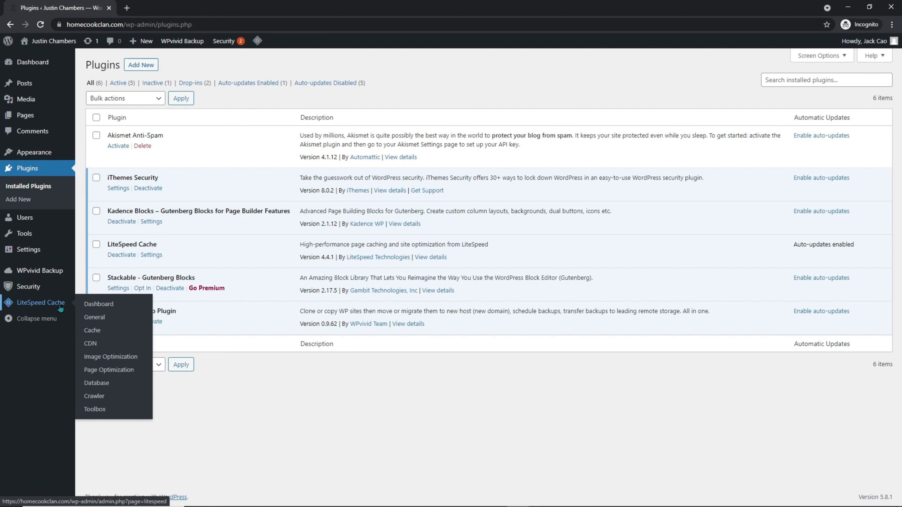
{"action": "left_click", "coordinate": [85, 319]}
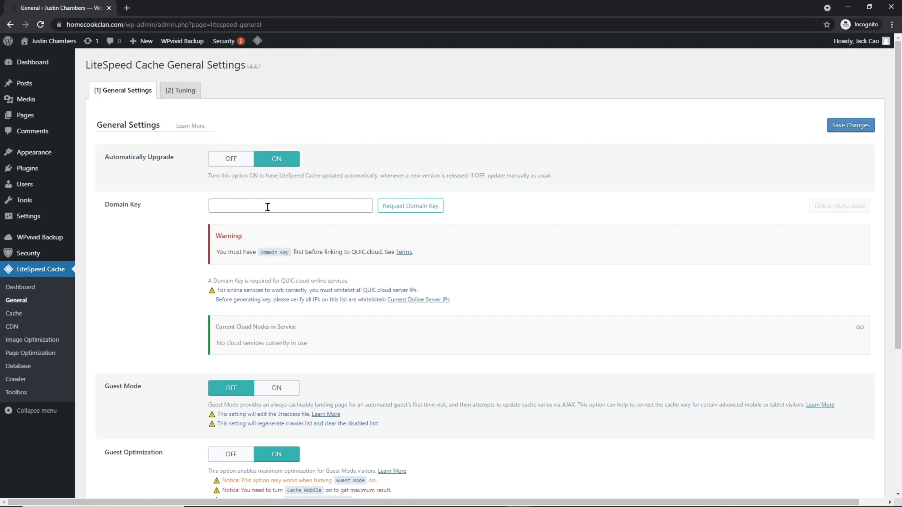
{"action": "scroll", "coordinate": [268, 206], "scroll_direction": "down", "scroll_amount": 5}
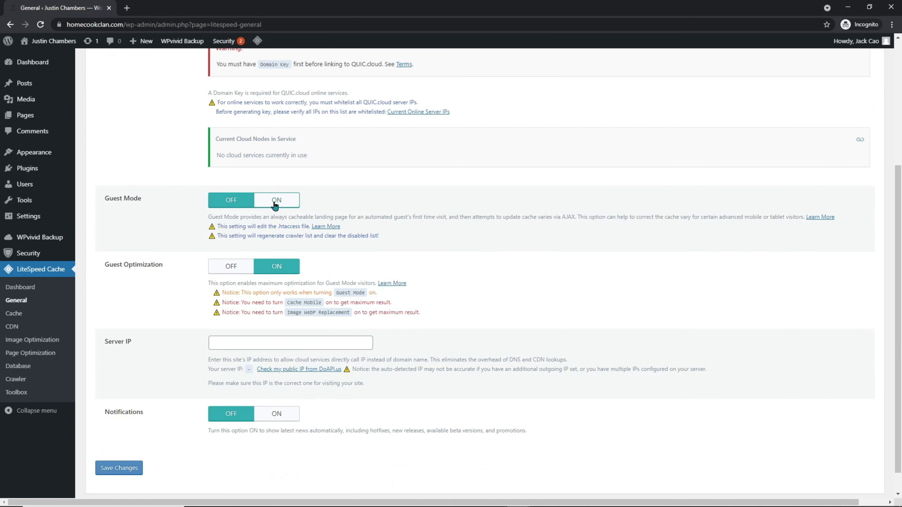
{"action": "left_click", "coordinate": [275, 201]}
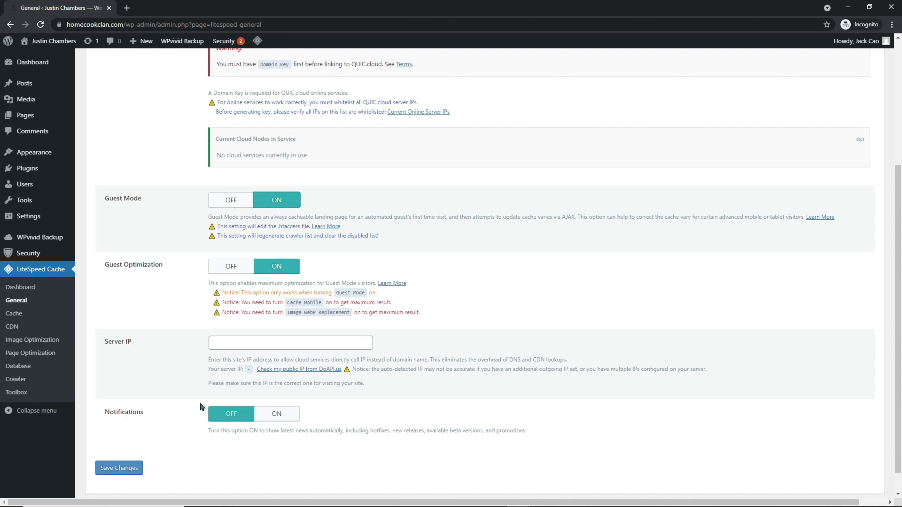
{"action": "left_click", "coordinate": [132, 470]}
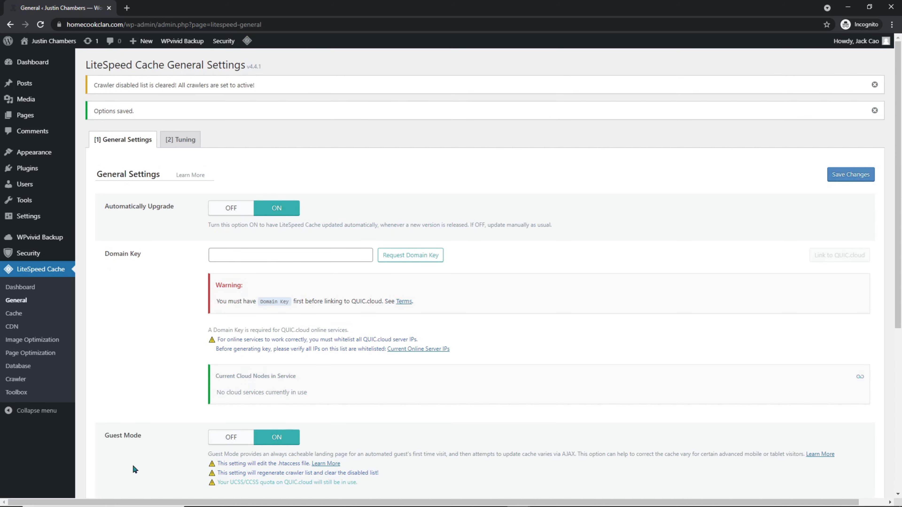
- Turn Cache Mobile ON in LiteSpeed Cache's Cache settings and save
{"action": "left_click", "coordinate": [14, 318]}
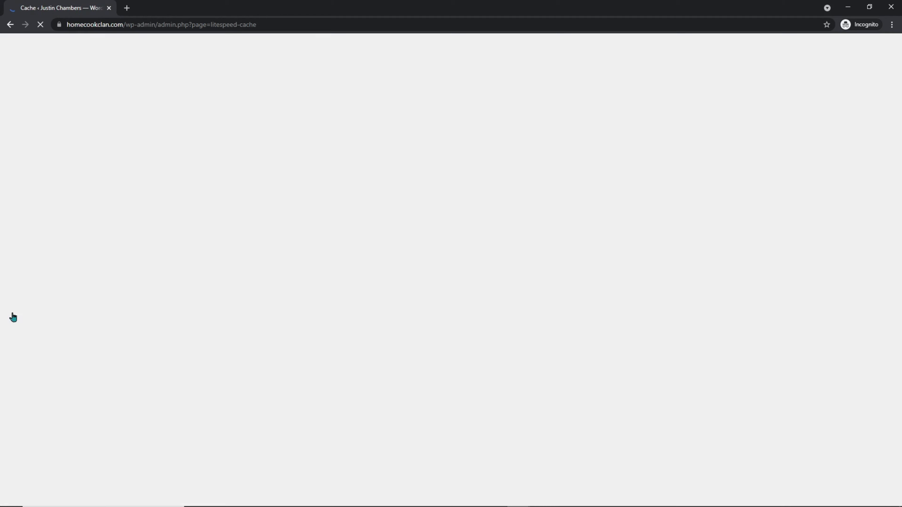
{"action": "scroll", "coordinate": [164, 257], "scroll_direction": "down", "scroll_amount": 3}
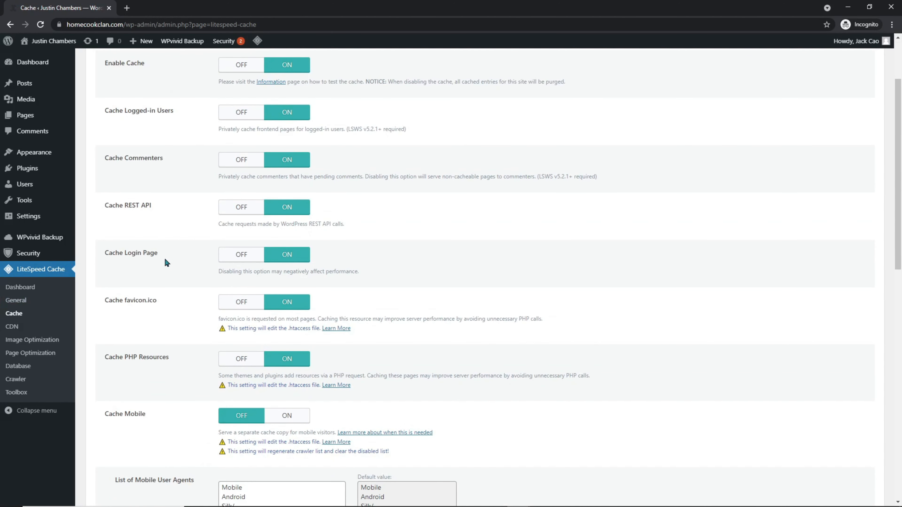
{"action": "left_click", "coordinate": [287, 416]}
{"action": "scroll", "coordinate": [281, 416], "scroll_direction": "down", "scroll_amount": 10}
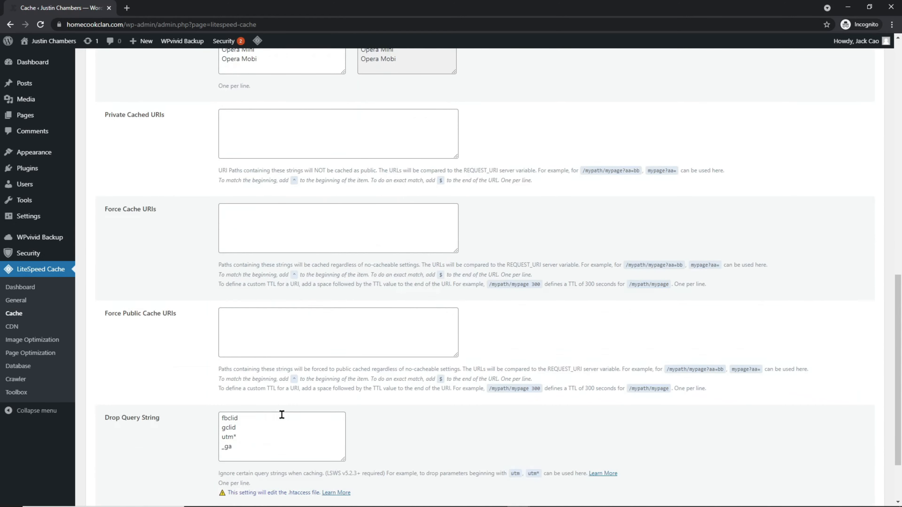
{"action": "scroll", "coordinate": [282, 415], "scroll_direction": "down", "scroll_amount": 2}
{"action": "left_click", "coordinate": [124, 450]}
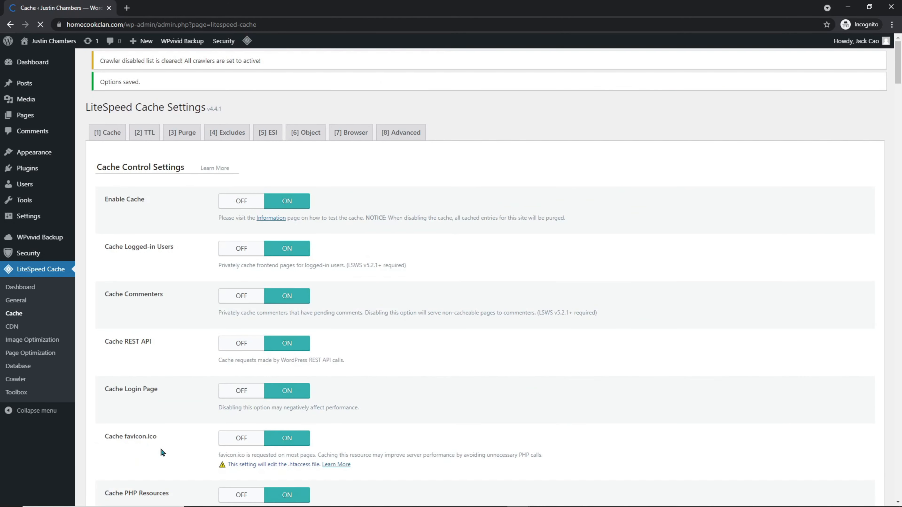
- Review the TTL, Purge, Exclude, ESI and Object Cache tabs, confirming Memcached connection Passed
{"action": "left_click", "coordinate": [143, 134]}
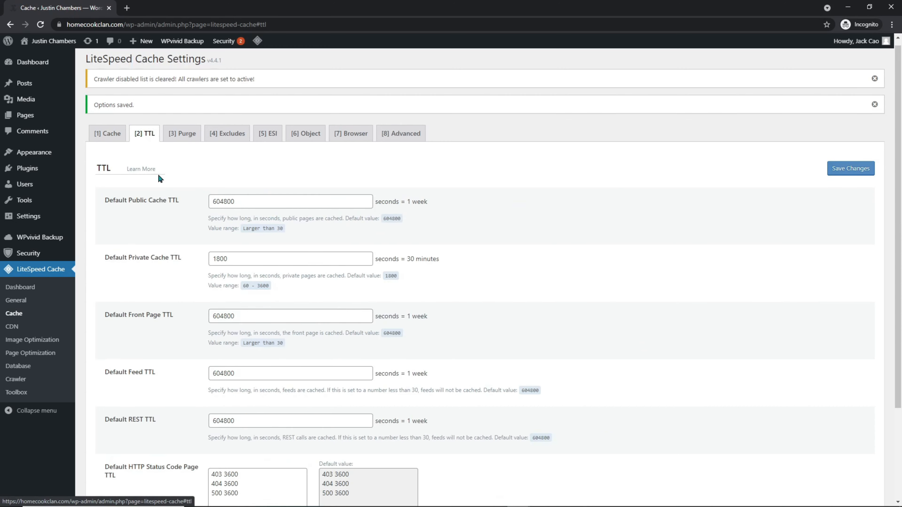
{"action": "scroll", "coordinate": [157, 176], "scroll_direction": "down", "scroll_amount": 3}
{"action": "scroll", "coordinate": [157, 176], "scroll_direction": "up", "scroll_amount": 3}
{"action": "left_click", "coordinate": [188, 143]}
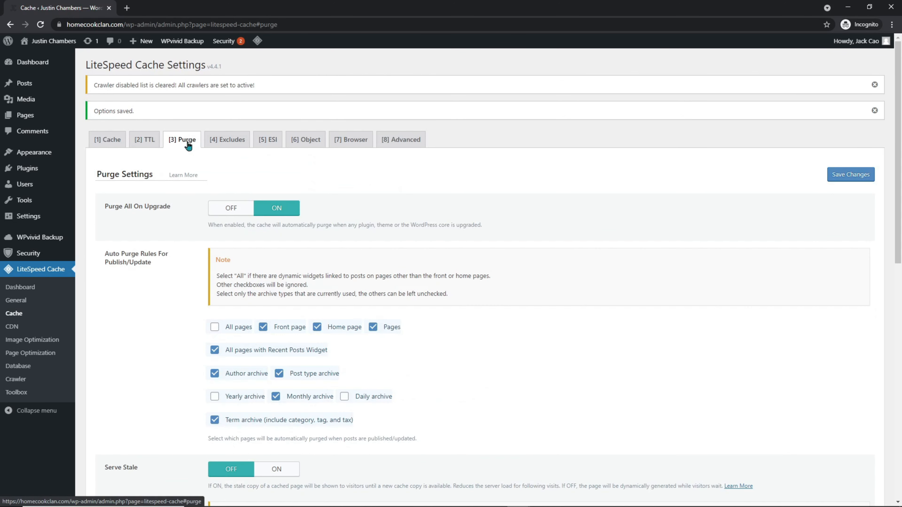
{"action": "left_click", "coordinate": [229, 141]}
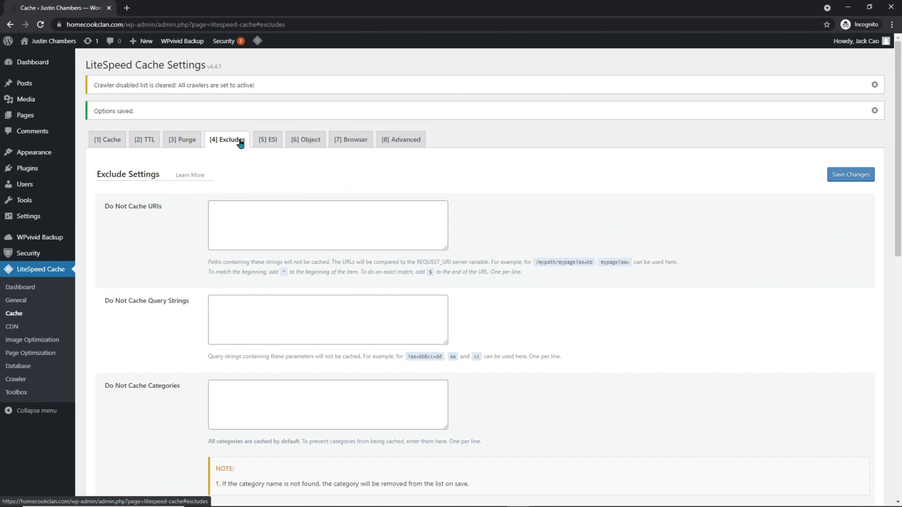
{"action": "left_click", "coordinate": [268, 141]}
{"action": "left_click", "coordinate": [302, 141]}
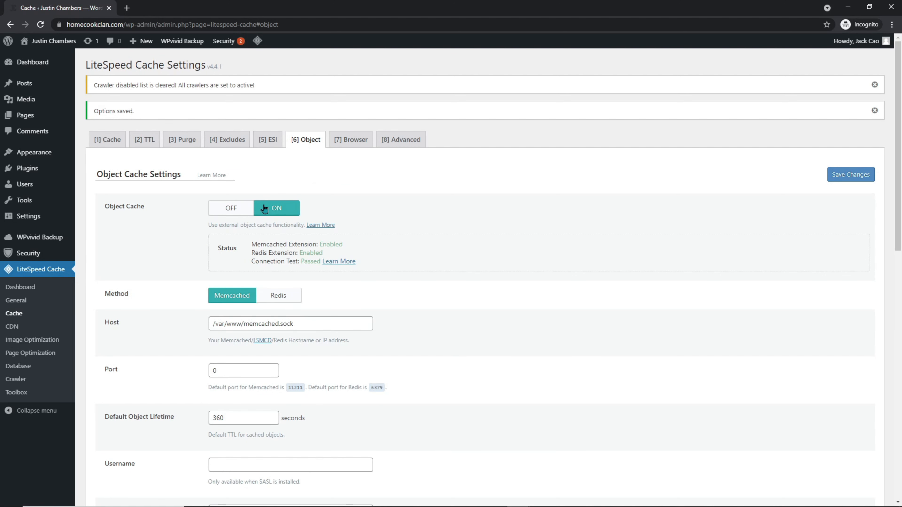
{"action": "double_click", "coordinate": [301, 258]}
- Turn on Improve HTTP/HTTPS Compatibility under Advanced, save, and go to CDN settings
{"action": "left_click", "coordinate": [342, 139]}
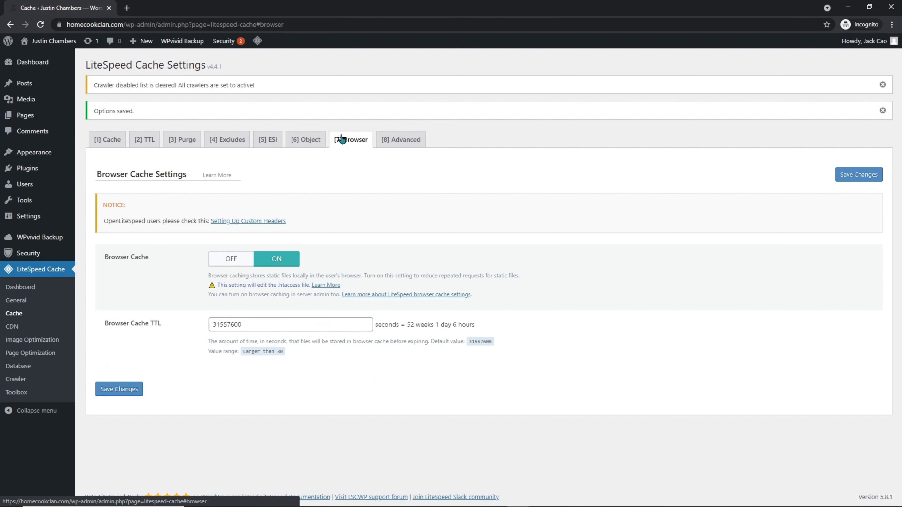
{"action": "left_click", "coordinate": [395, 140]}
{"action": "scroll", "coordinate": [395, 142], "scroll_direction": "down", "scroll_amount": 1}
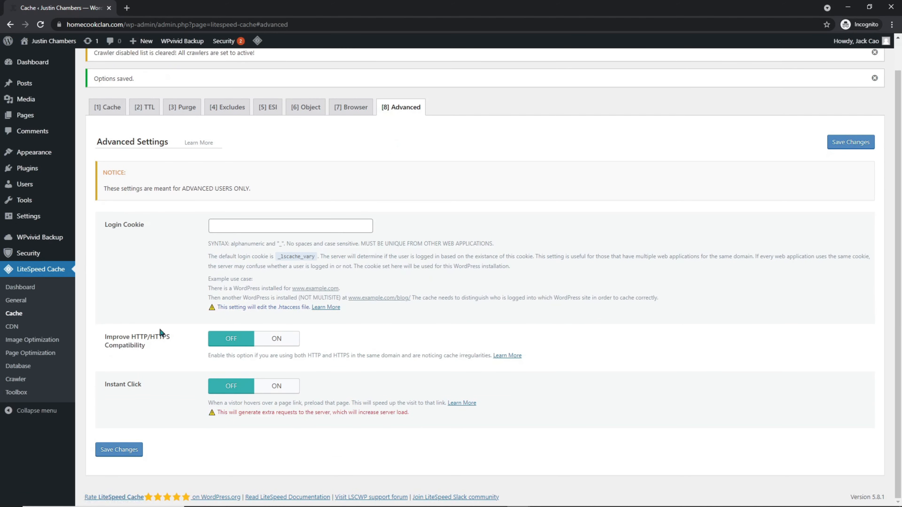
{"action": "left_click", "coordinate": [273, 338]}
{"action": "left_click", "coordinate": [134, 450]}
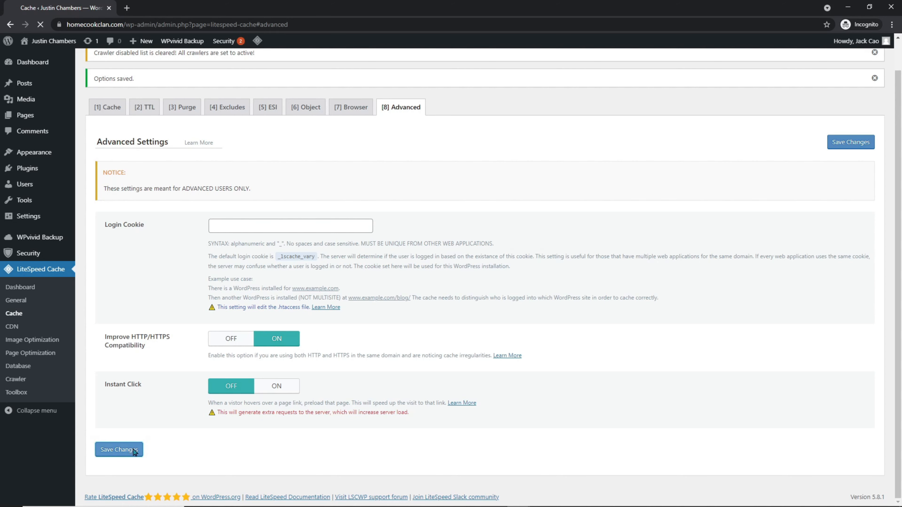
{"action": "left_click", "coordinate": [10, 328]}
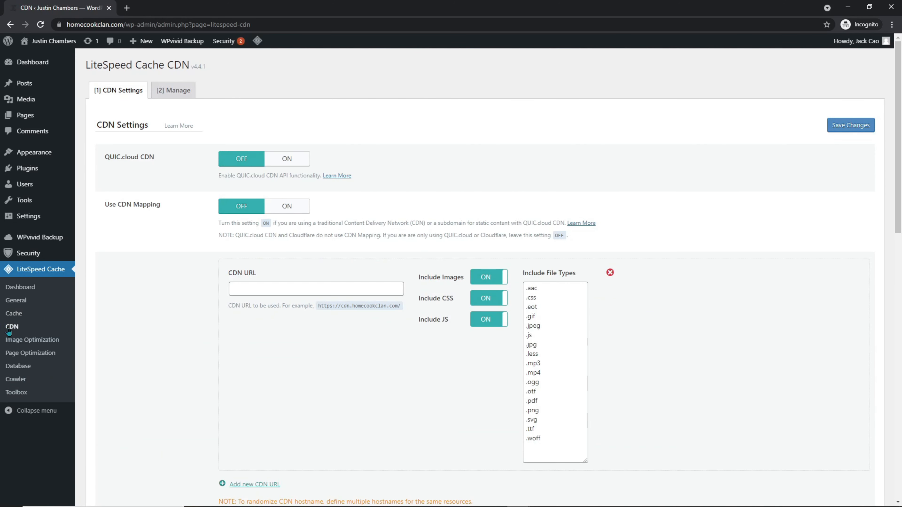